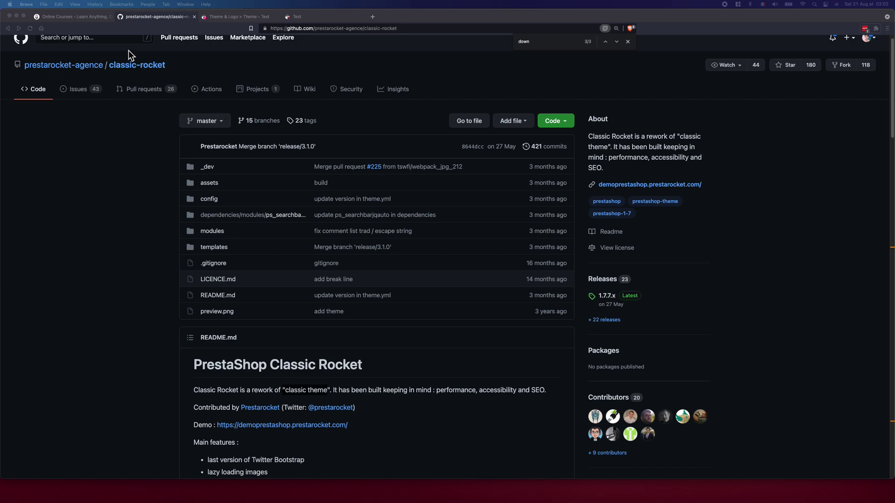
# Step: Read the student's Udemy message asking for tutorials updated to the classic-rocket theme
pyautogui.click(63, 16)
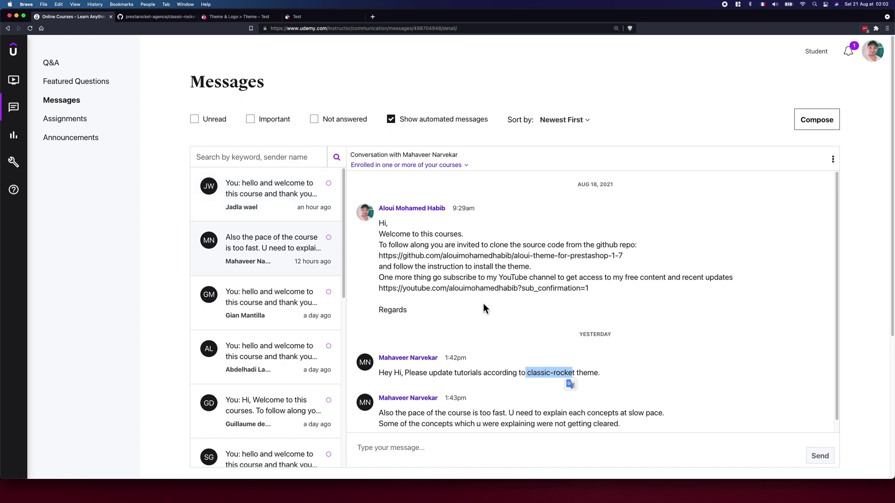
pyautogui.click(427, 377)
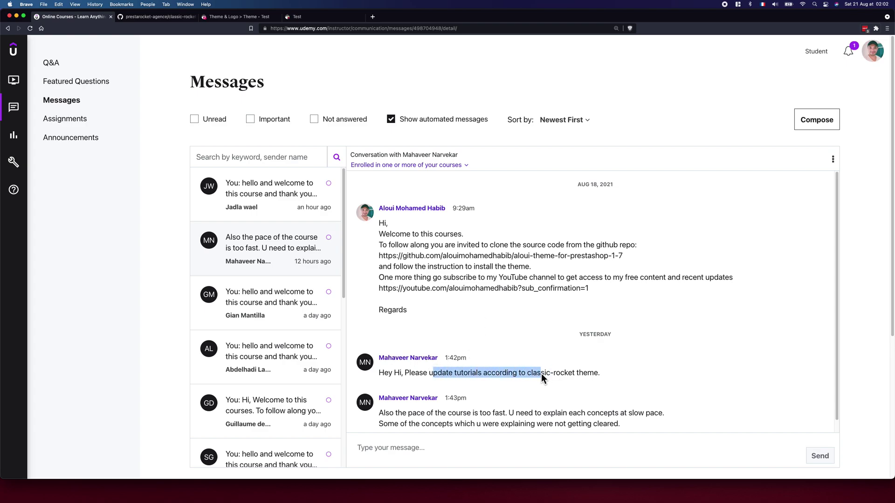
pyautogui.click(581, 376)
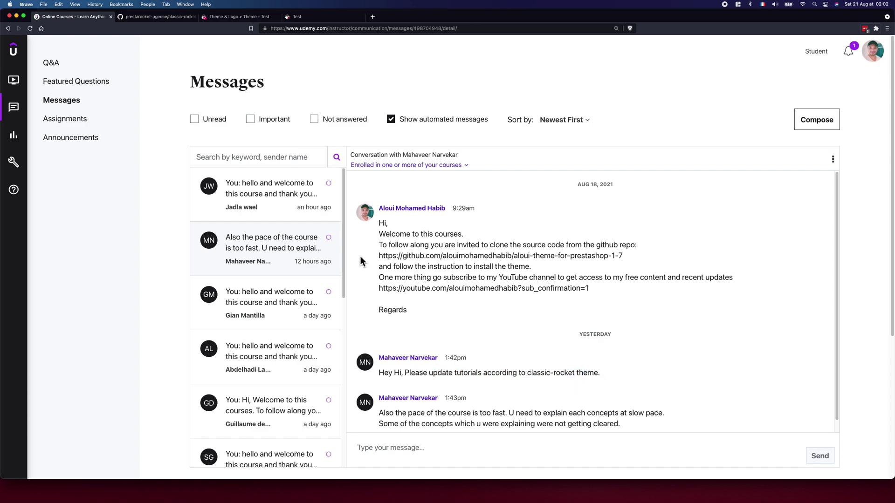
# Step: Read through the classic-rocket repository README on GitHub
pyautogui.click(166, 17)
pyautogui.scroll(-3, 114, 281)
pyautogui.scroll(-3, 116, 285)
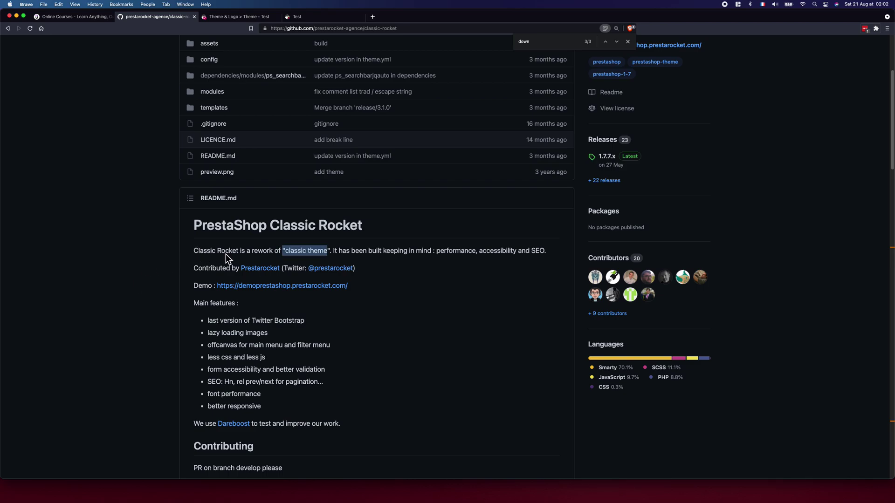
pyautogui.doubleClick(210, 252)
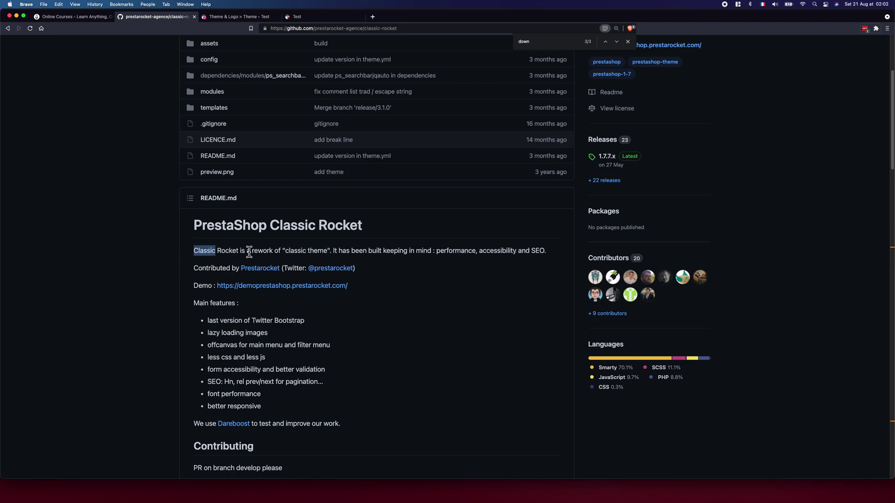
pyautogui.moveTo(250, 251); pyautogui.dragTo(544, 253)
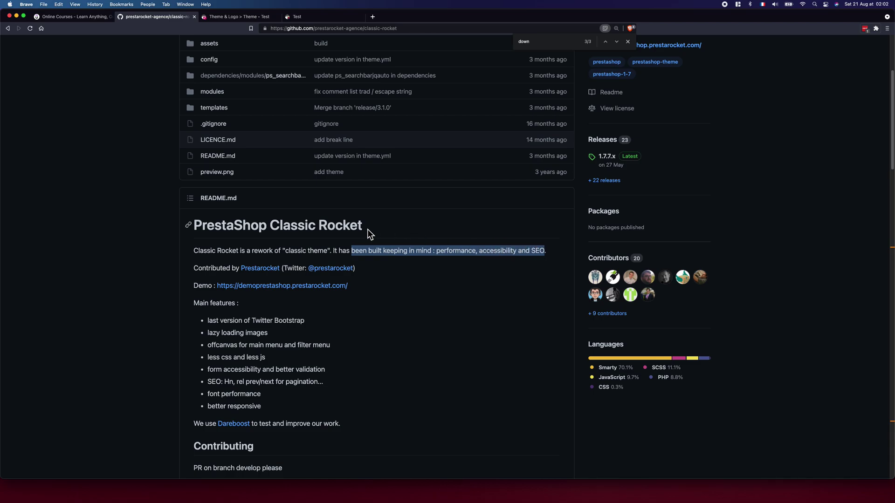
pyautogui.click(86, 224)
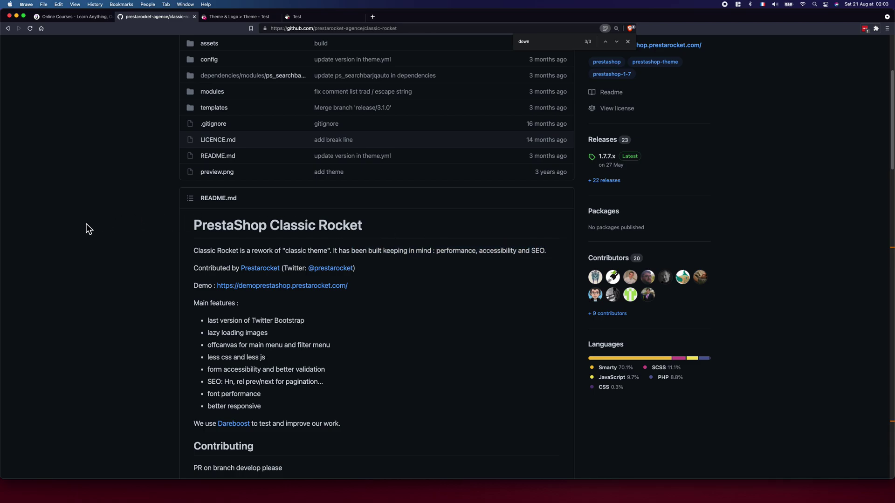
# Step: Select the repository's SSH clone address in the Code options
pyautogui.scroll(5, 86, 223)
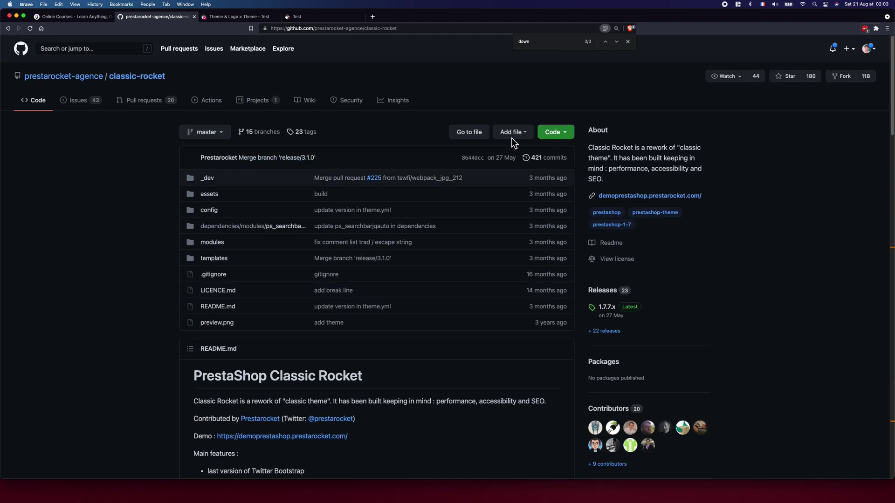
pyautogui.click(566, 132)
pyautogui.click(469, 178)
pyautogui.press('super+c')
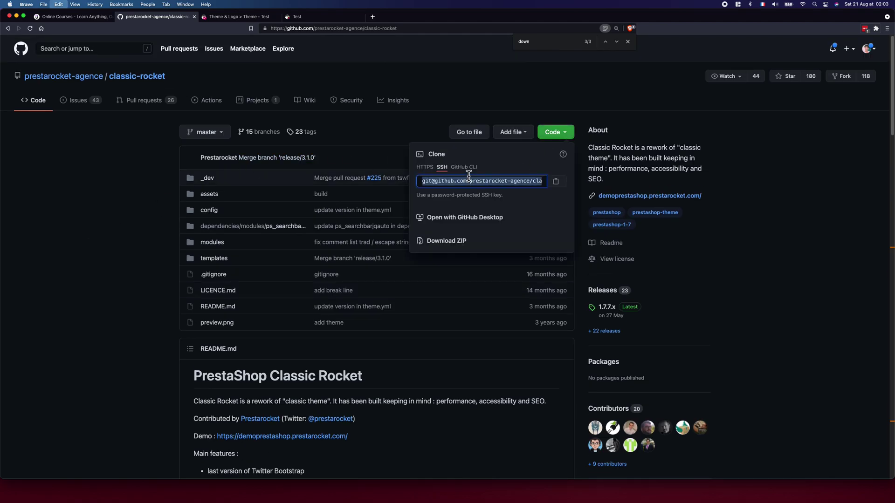
# Step: Clone classic-rocket into the themes folder with git clone and the SSH passphrase
pyautogui.press('super+Tab')
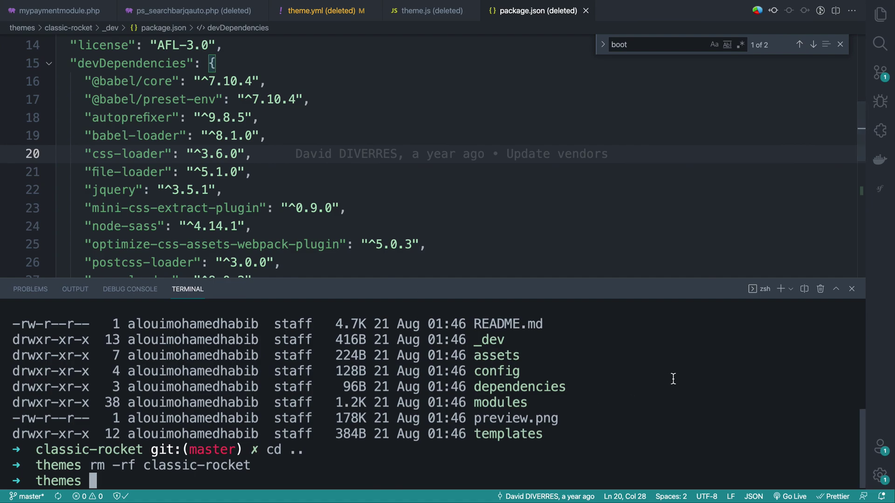
pyautogui.hotkey('ctrl', 'l')
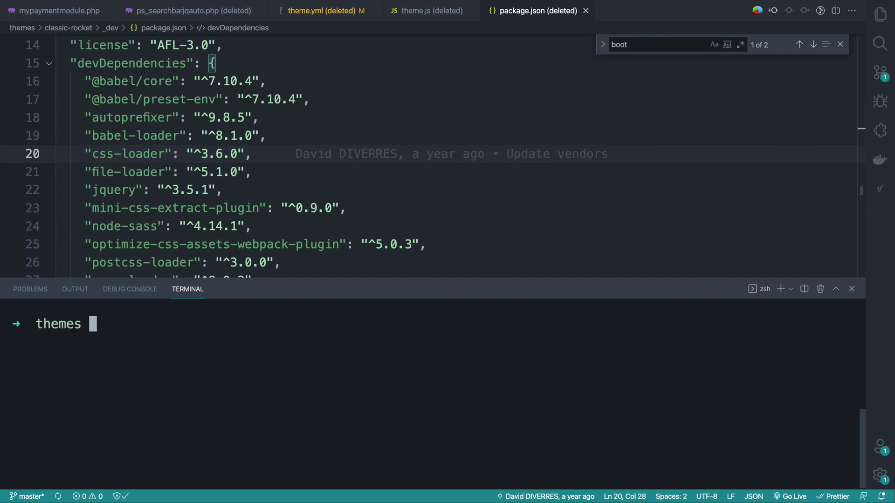
pyautogui.write('cd')
pyautogui.press('BackSpace')
pyautogui.press('BackSpace')
pyautogui.write('git clone')
pyautogui.press('super+v')
pyautogui.press('Return')
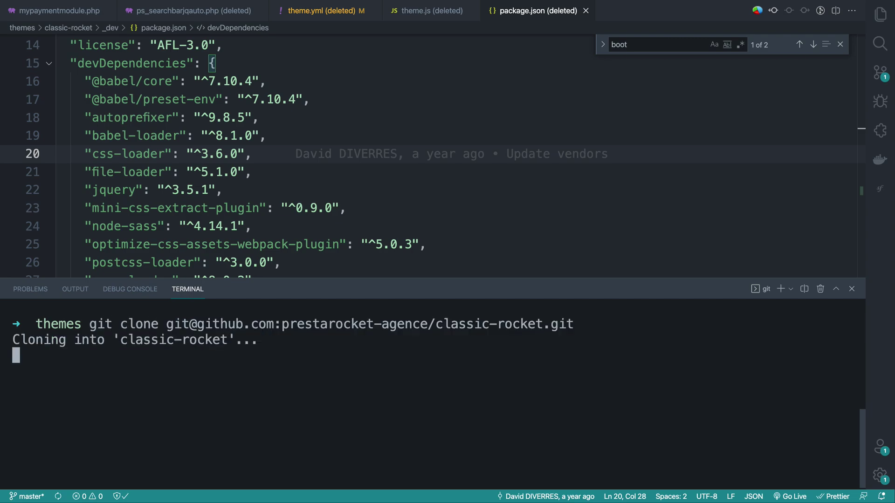
pyautogui.press('Return')
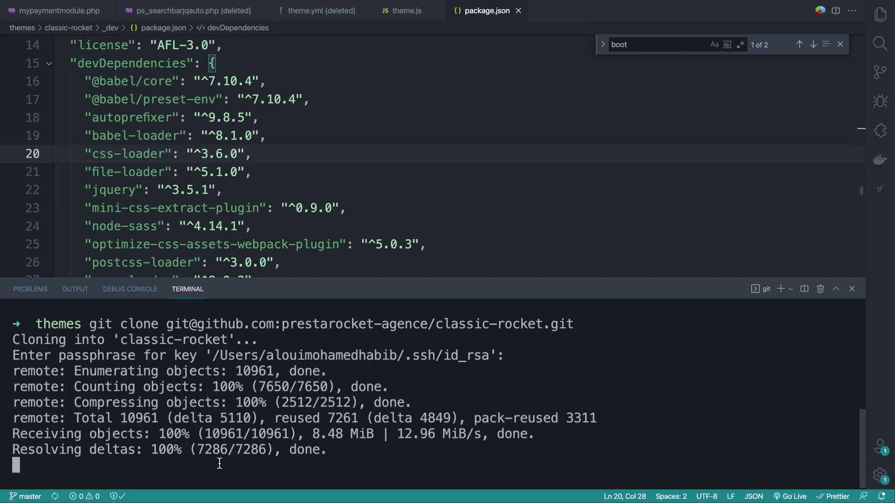
# Step: Enter the classic-rocket folder and list its files with ll, noting _dev
pyautogui.write('cd classic')
pyautogui.press('Tab')
pyautogui.press('Tab')
pyautogui.press('Tab')
pyautogui.press('Return')
pyautogui.press('Return')
pyautogui.write('ll')
pyautogui.press('Return')
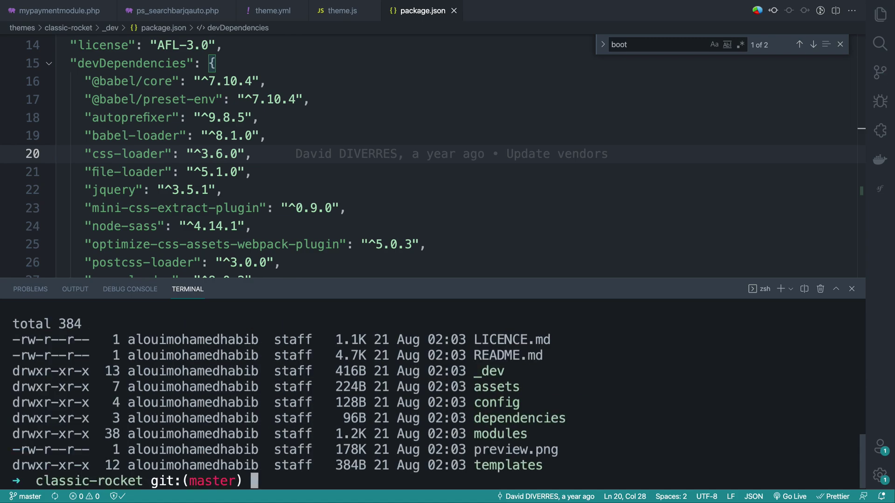
pyautogui.moveTo(154, 373); pyautogui.dragTo(580, 463)
pyautogui.click(580, 463)
pyautogui.moveTo(476, 375); pyautogui.dragTo(515, 376)
pyautogui.press('super+Tab')
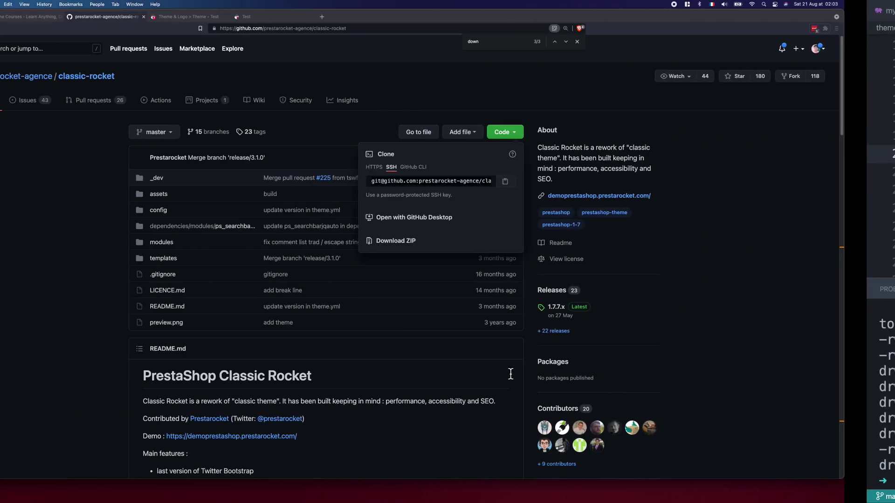
# Step: Try activating the Classic Rocket theme on PrestaShop's Theme & Logo page
pyautogui.click(166, 295)
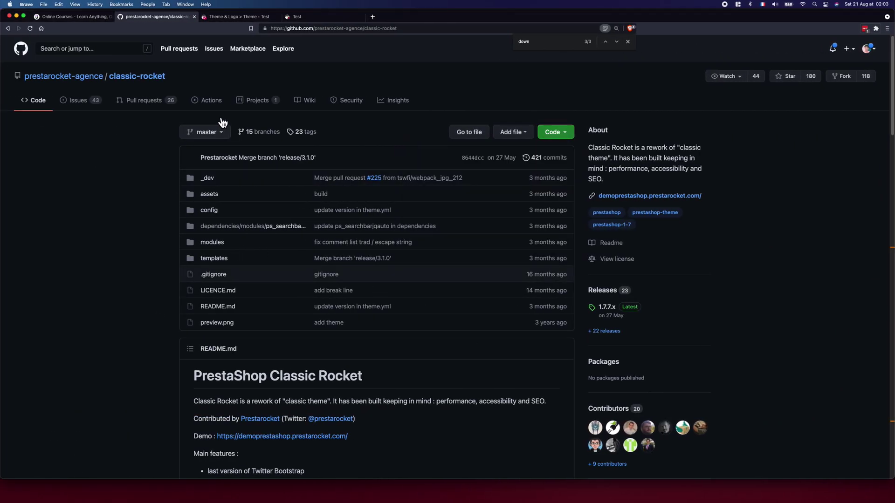
pyautogui.click(233, 16)
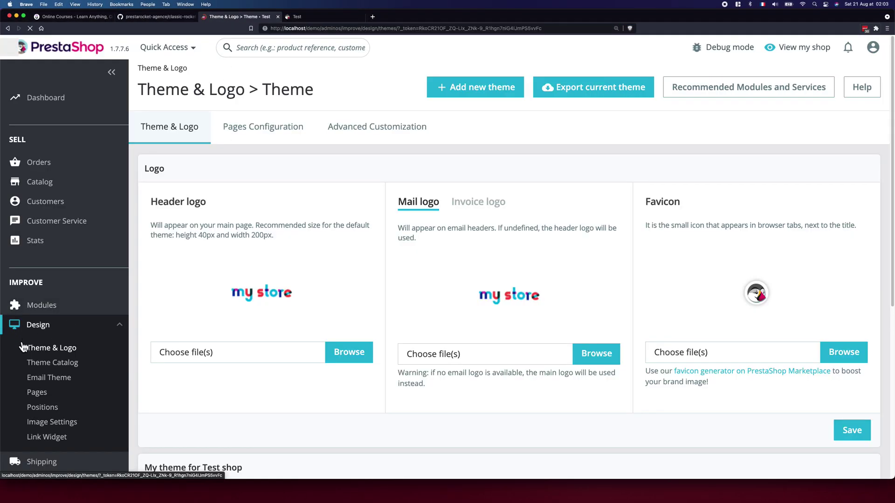
pyautogui.scroll(-5, 334, 243)
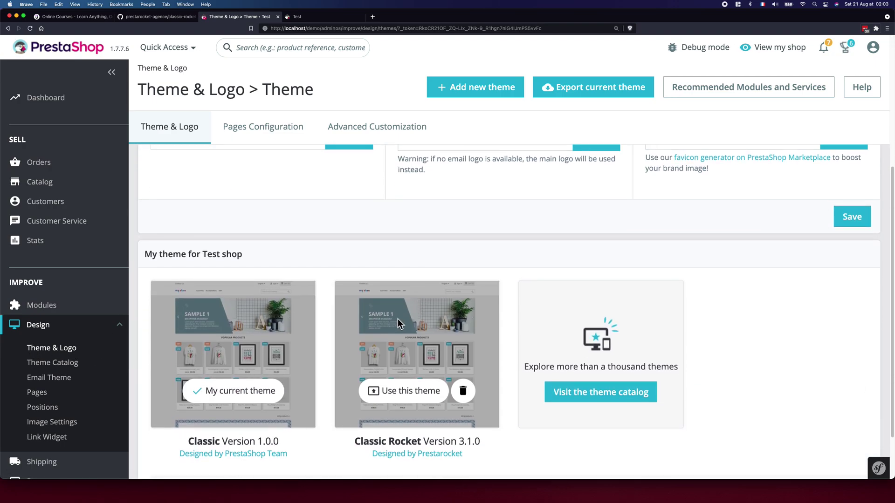
pyautogui.moveTo(348, 445); pyautogui.dragTo(471, 445)
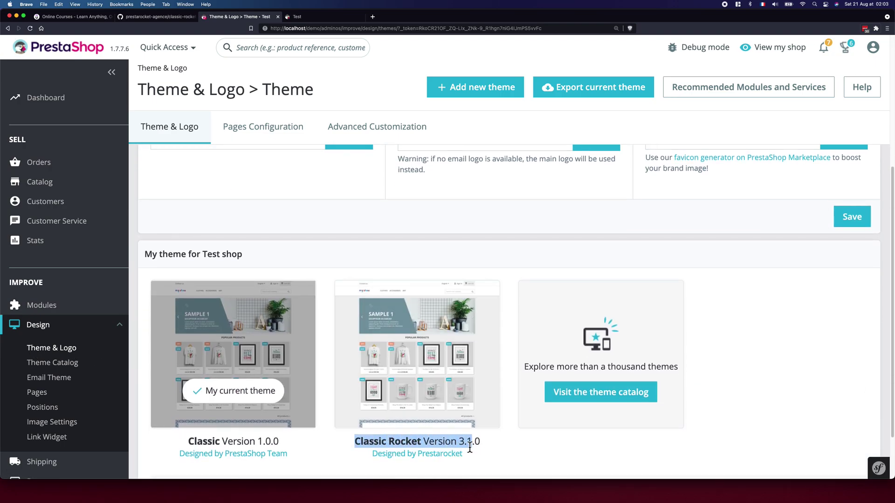
pyautogui.click(404, 394)
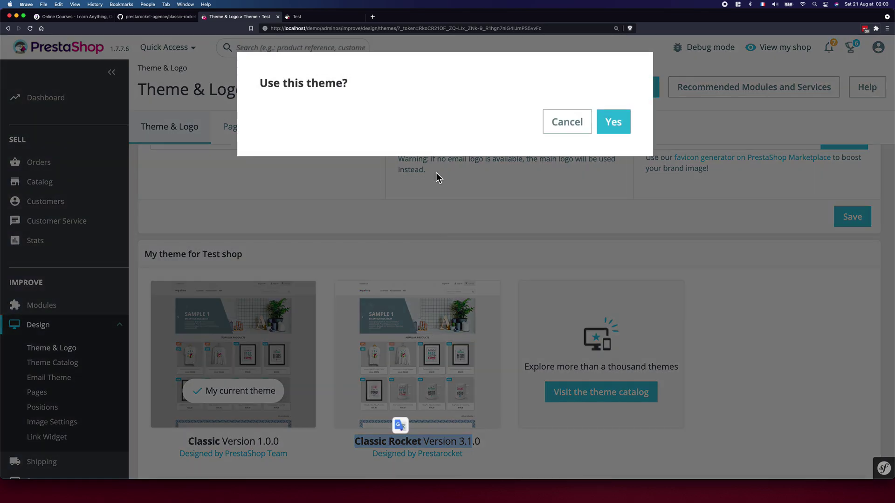
pyautogui.click(605, 130)
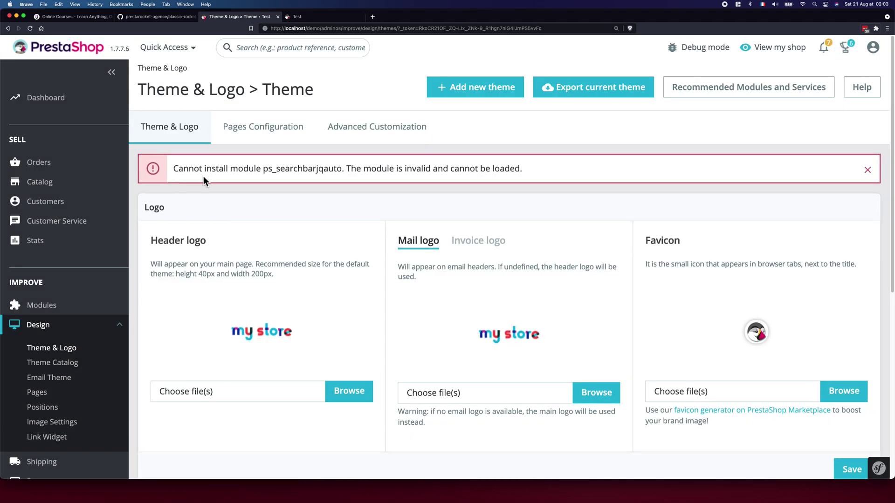
# Step: Read the error saying module ps_searchbarjqauto is invalid and cannot be loaded
pyautogui.moveTo(174, 169); pyautogui.dragTo(303, 171)
pyautogui.click(303, 172)
pyautogui.moveTo(351, 168); pyautogui.dragTo(483, 178)
pyautogui.hotkey('ctrl', 'Right')
# Step: Shrink the terminal to enlarge the editor showing package.json
pyautogui.click(564, 135)
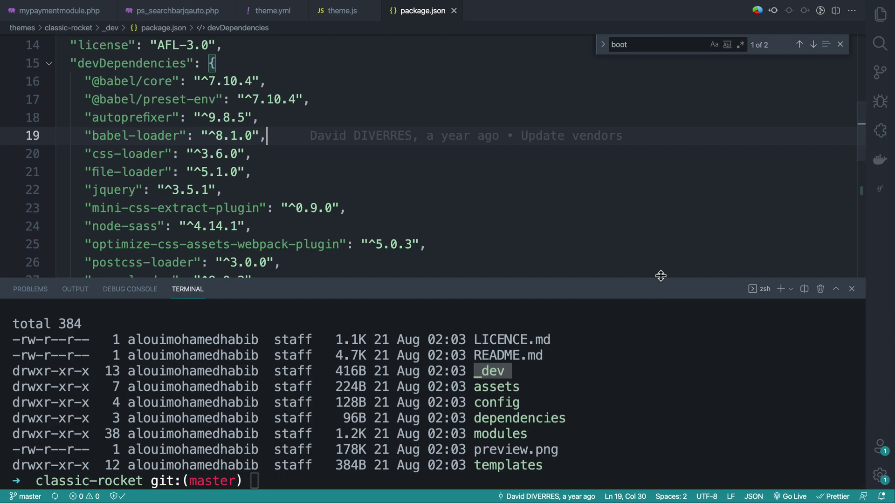
pyautogui.moveTo(659, 276); pyautogui.dragTo(684, 444)
pyautogui.click(238, 317)
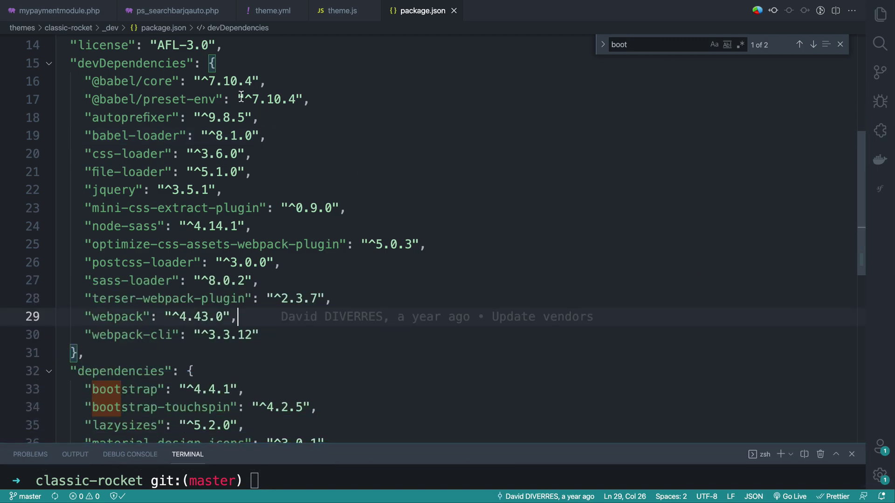
# Step: Review ps_searchbarjqauto.php, noting getWidgetVariables and minimum version 1.7.1.0
pyautogui.click(164, 14)
pyautogui.scroll(10, 224, 231)
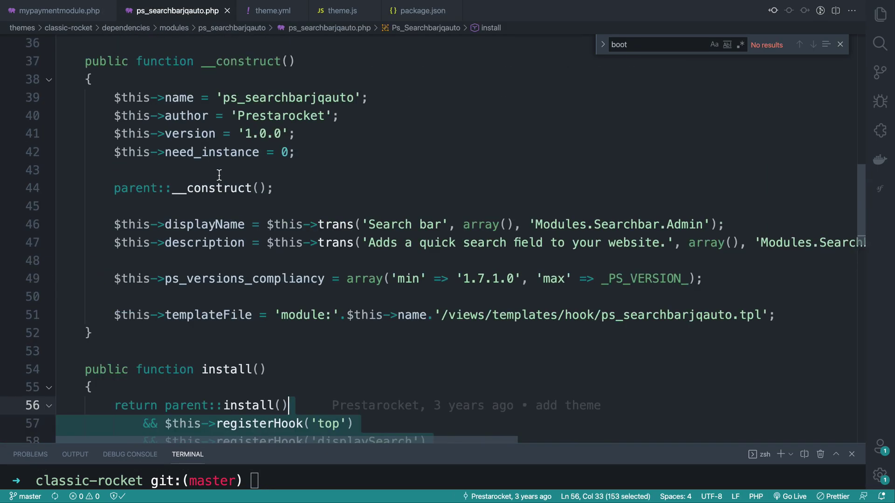
pyautogui.scroll(-8, 206, 151)
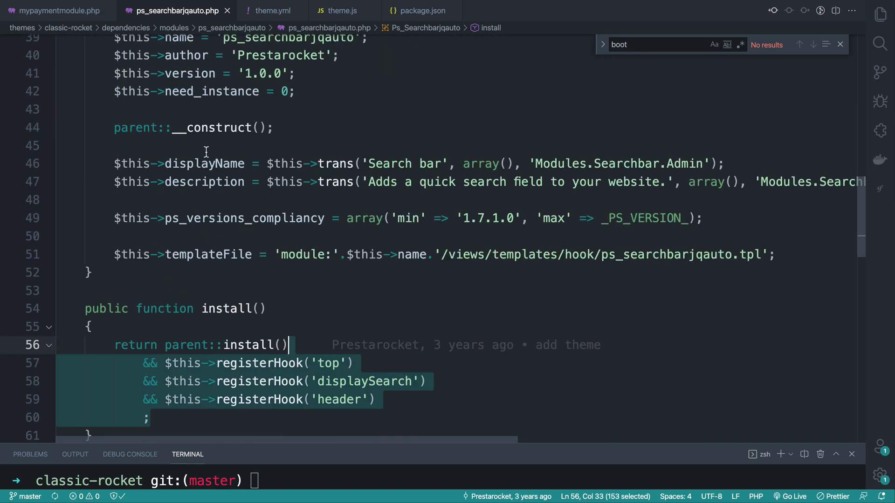
pyautogui.scroll(-1, 206, 152)
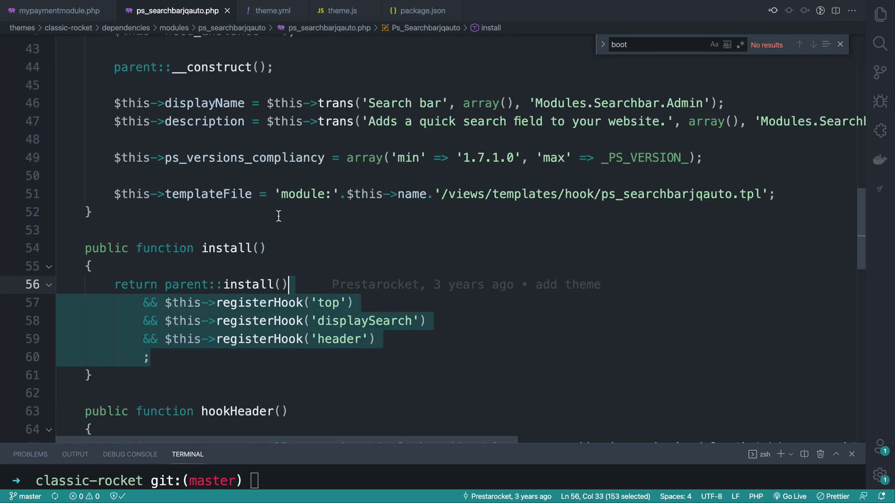
pyautogui.scroll(-7, 112, 219)
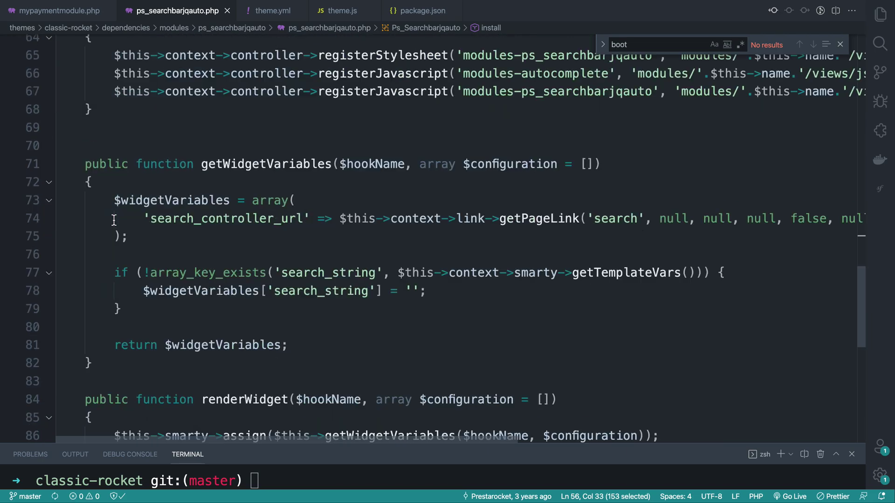
pyautogui.doubleClick(236, 163)
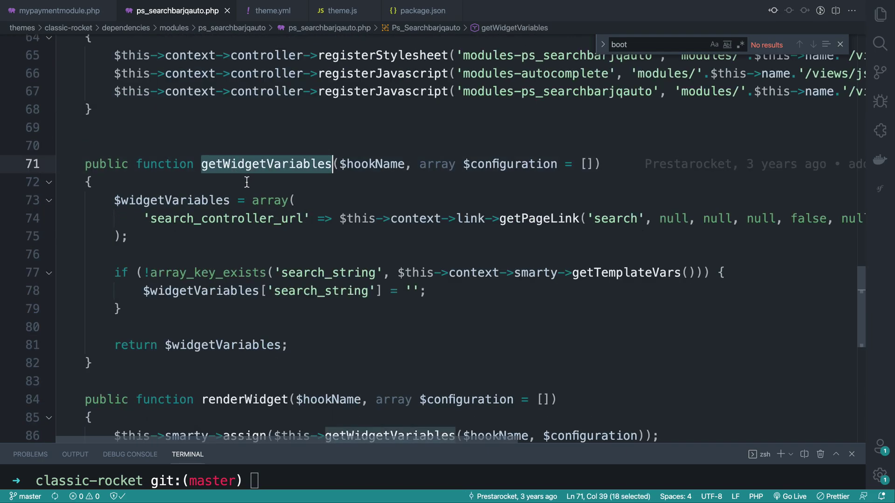
pyautogui.scroll(6, 252, 182)
pyautogui.scroll(3, 277, 177)
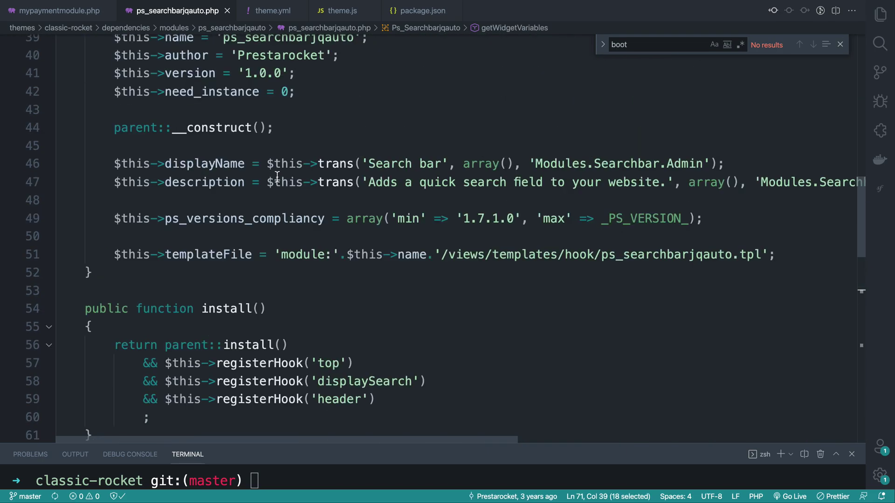
pyautogui.scroll(3, 153, 259)
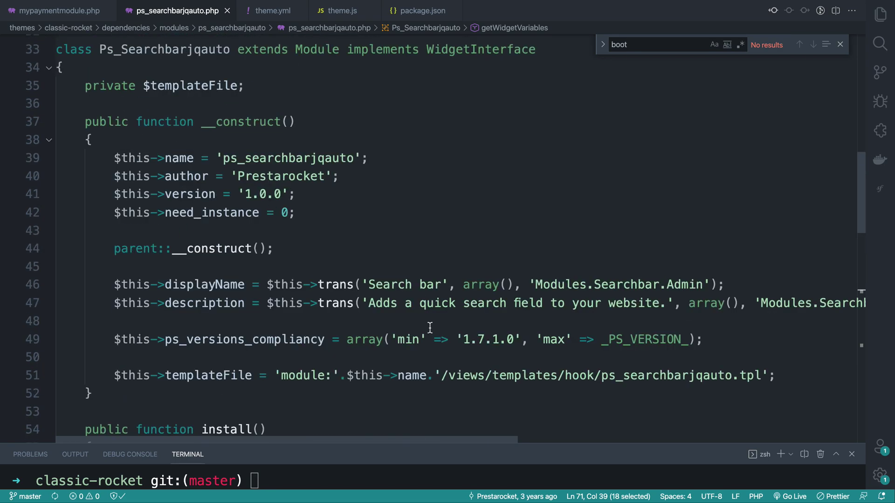
pyautogui.moveTo(414, 343); pyautogui.dragTo(524, 344)
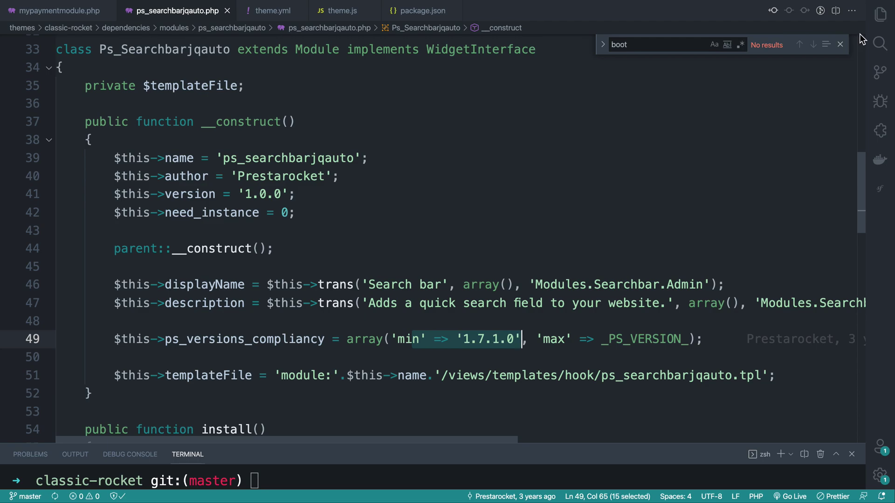
# Step: Review theme.yml's global_settings configuration and module hooks
pyautogui.click(273, 11)
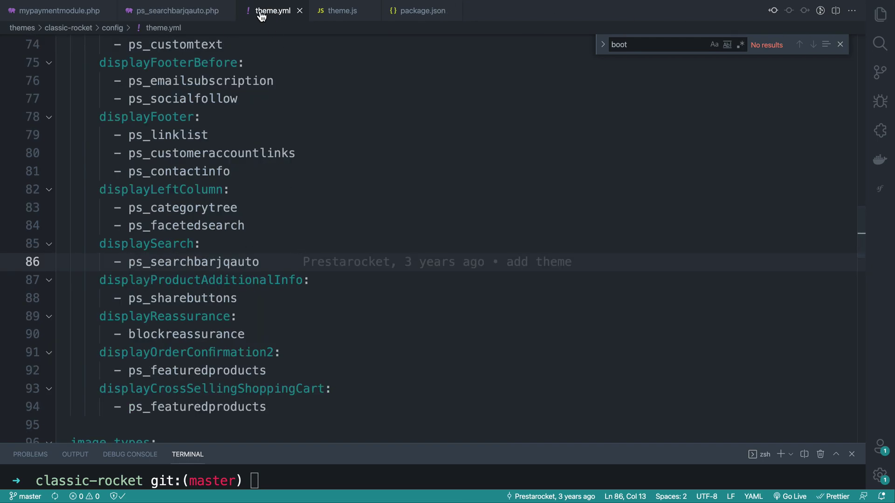
pyautogui.scroll(10, 126, 256)
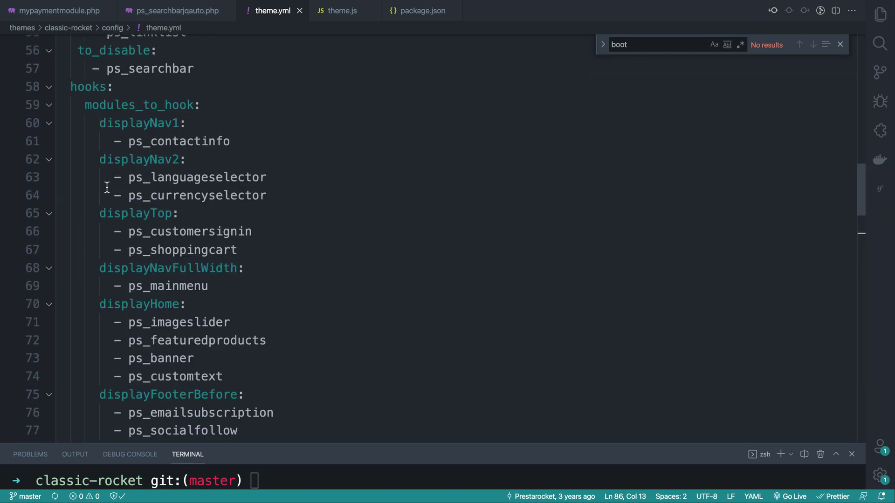
pyautogui.doubleClick(87, 183)
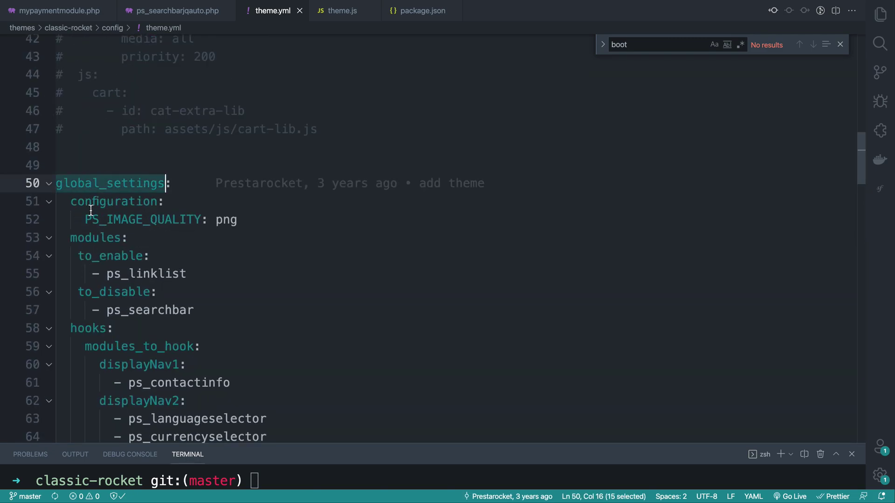
pyautogui.moveTo(71, 202); pyautogui.dragTo(128, 204)
pyautogui.scroll(-3, 86, 332)
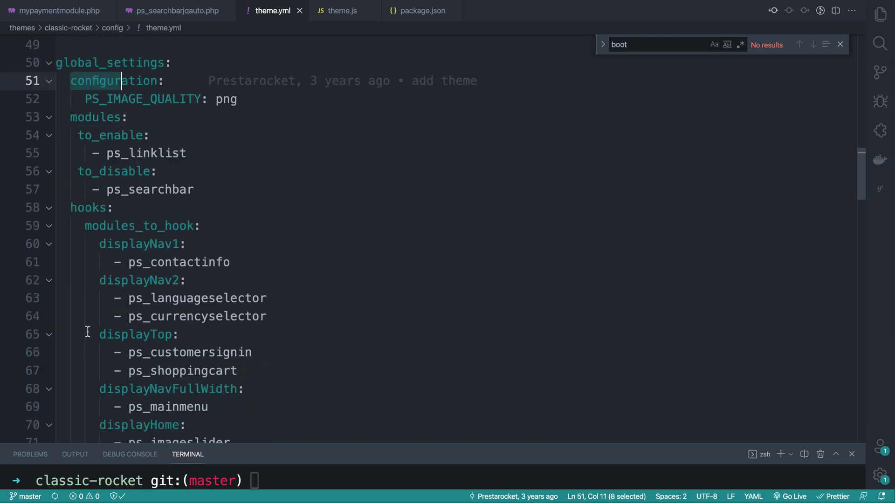
pyautogui.scroll(2, 109, 322)
pyautogui.scroll(-3, 110, 319)
pyautogui.scroll(4, 110, 319)
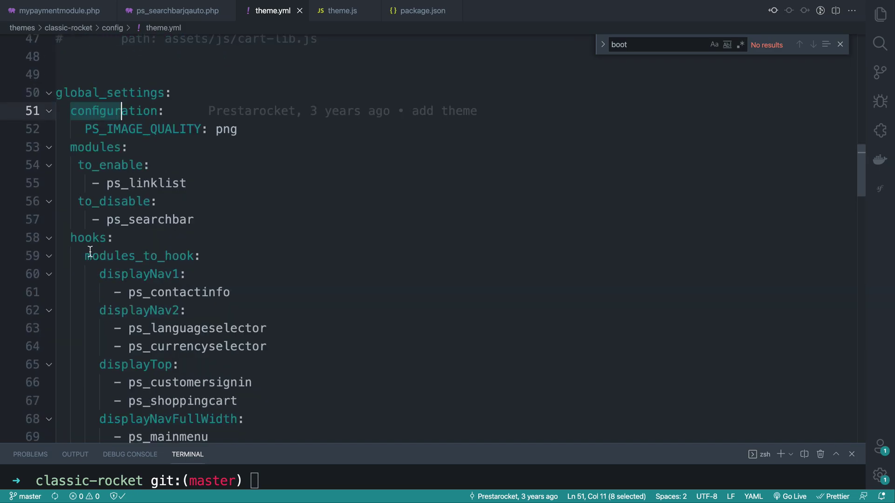
pyautogui.moveTo(72, 242); pyautogui.dragTo(200, 256)
pyautogui.scroll(-3, 124, 239)
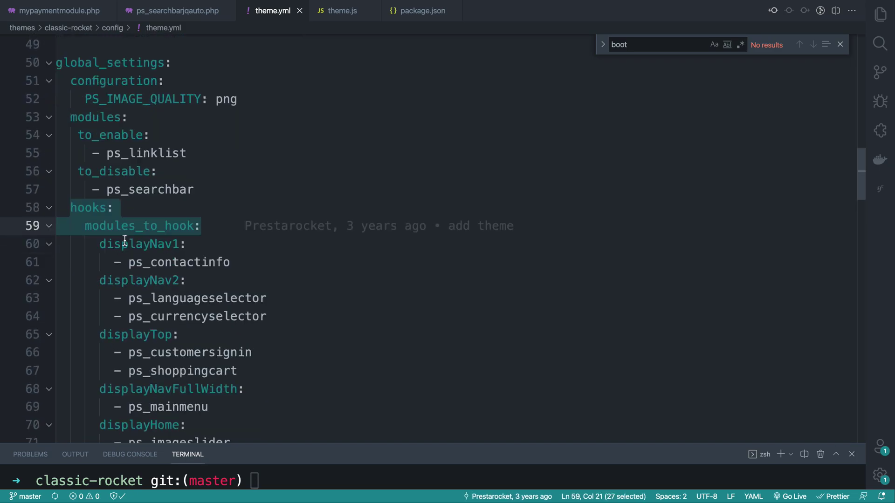
pyautogui.scroll(-4, 129, 214)
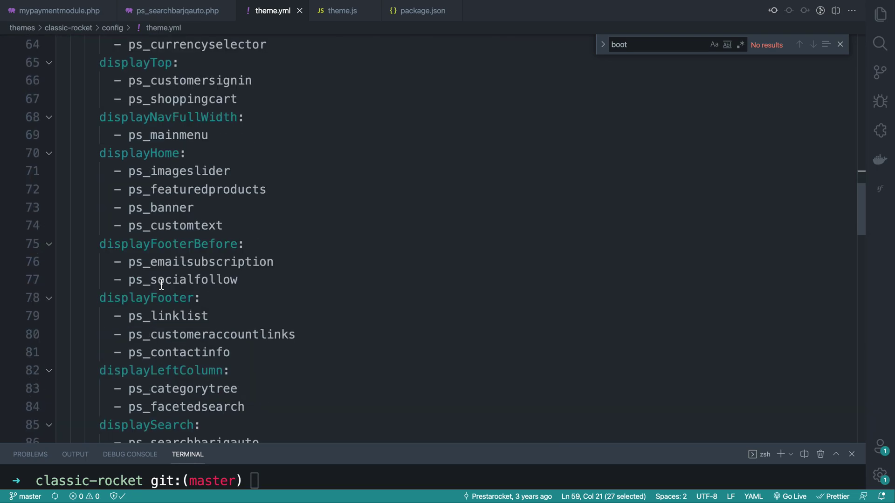
pyautogui.scroll(-1, 153, 271)
# Step: Find 'auto' and comment out the ps_searchbarjqauto line under displaySearch
pyautogui.click(645, 44)
pyautogui.click(254, 481)
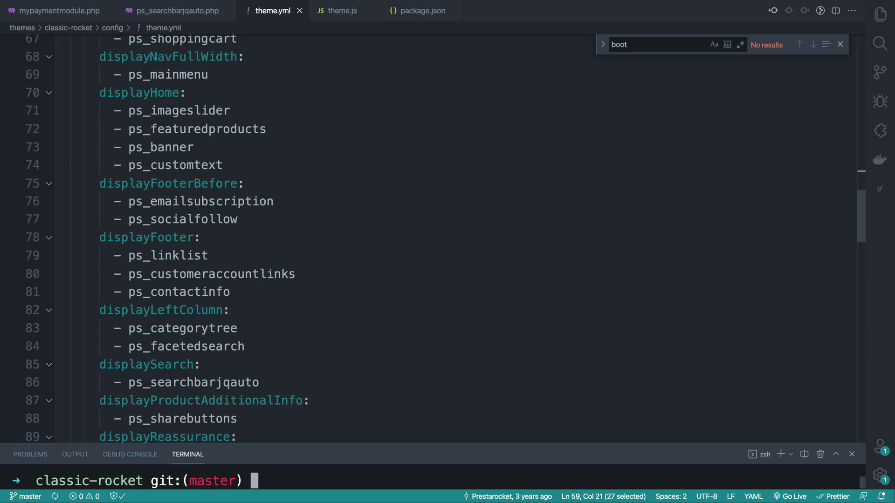
pyautogui.press('super+a')
pyautogui.click(645, 45)
pyautogui.press('super+a')
pyautogui.write('auto')
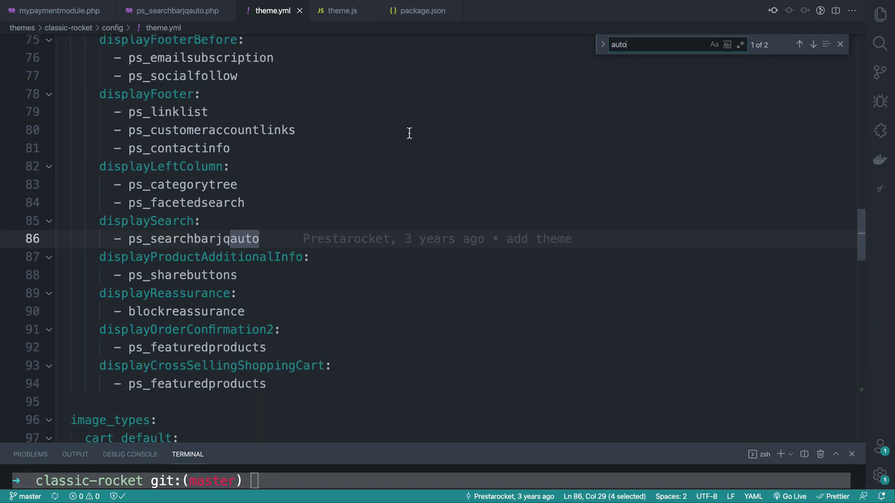
pyautogui.click(239, 239)
pyautogui.press('super+slash')
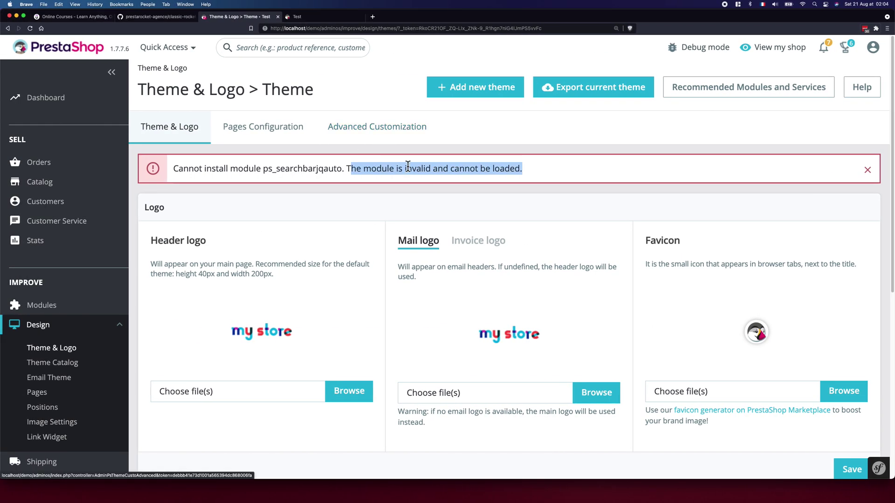
# Step: Activate Classic Rocket with a successful update, then reload the storefront tab
pyautogui.scroll(-10, 432, 296)
pyautogui.moveTo(429, 274)
pyautogui.click(425, 319)
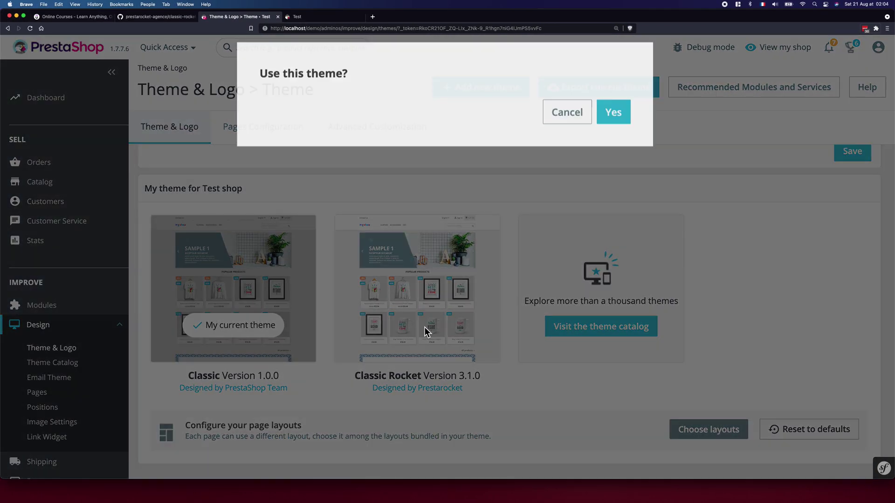
pyautogui.click(621, 124)
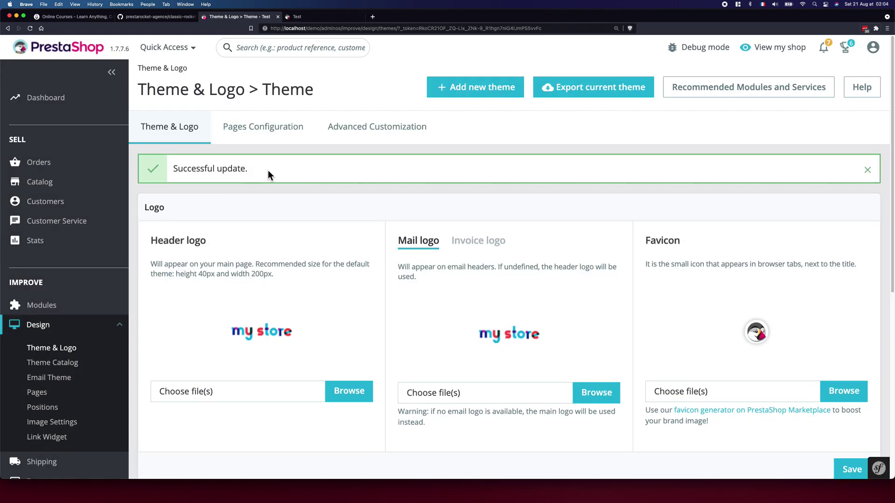
pyautogui.moveTo(269, 175); pyautogui.dragTo(182, 170)
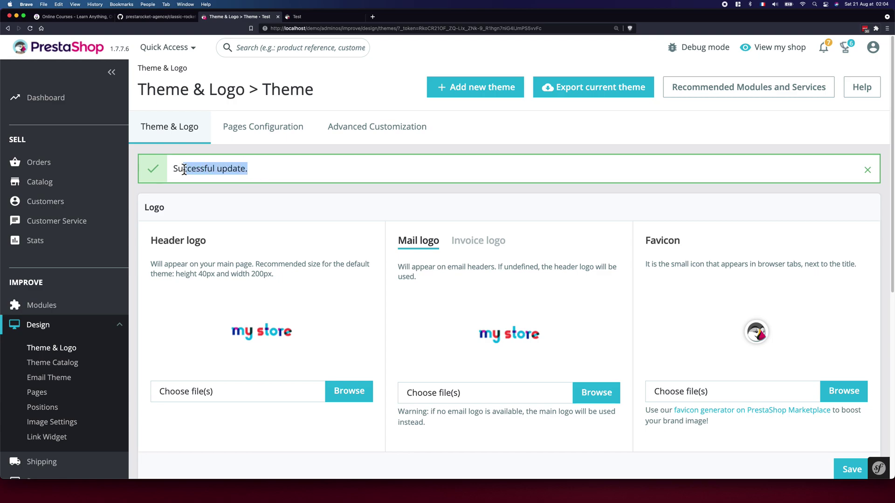
pyautogui.click(299, 17)
pyautogui.press('super+r')
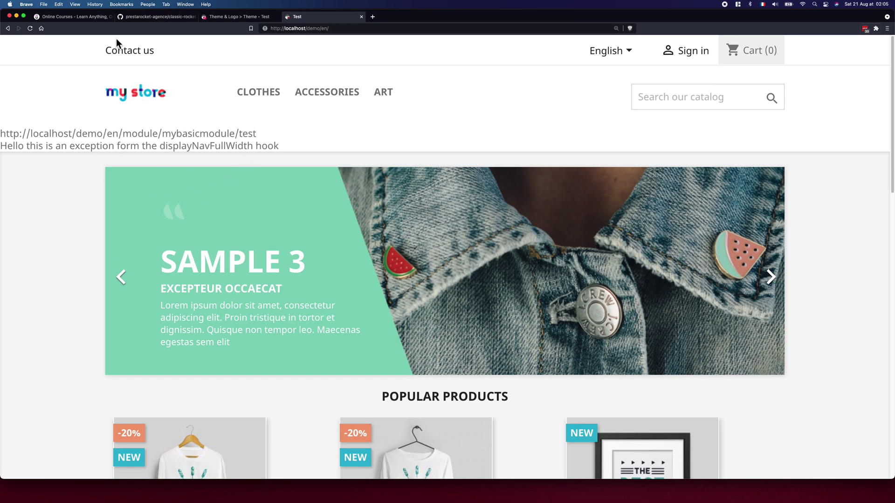
# Step: Open the shop homepage and try the language selector dropdown
pyautogui.click(134, 100)
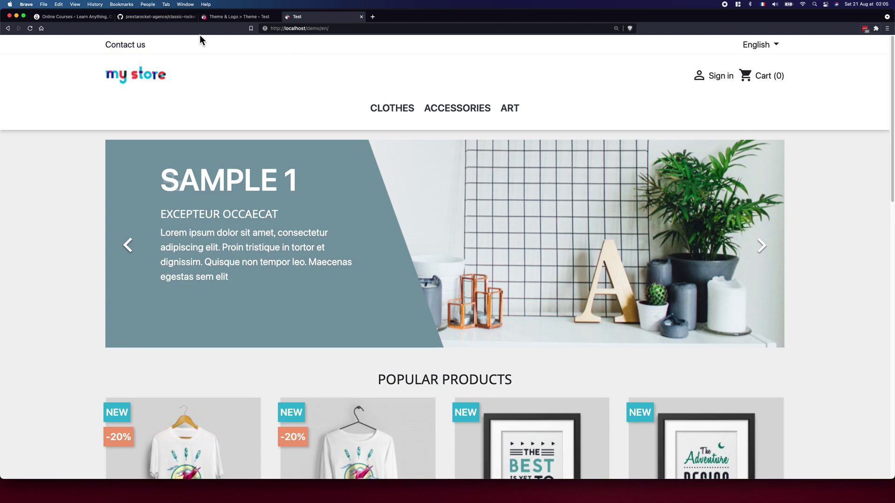
pyautogui.click(774, 49)
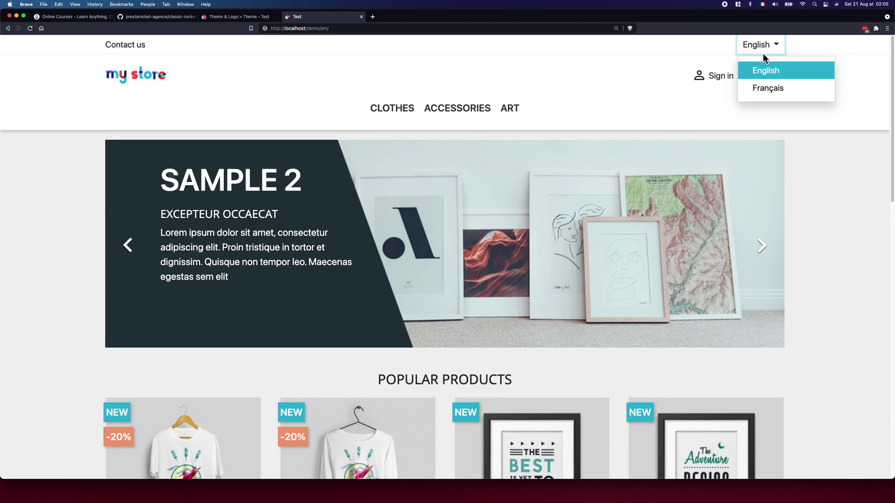
pyautogui.click(762, 46)
pyautogui.click(762, 46)
pyautogui.click(757, 47)
pyautogui.click(755, 45)
pyautogui.click(710, 41)
pyautogui.click(738, 48)
pyautogui.click(738, 48)
# Step: Browse the homepage carousel slides and the Popular Products list
pyautogui.scroll(-5, 154, 117)
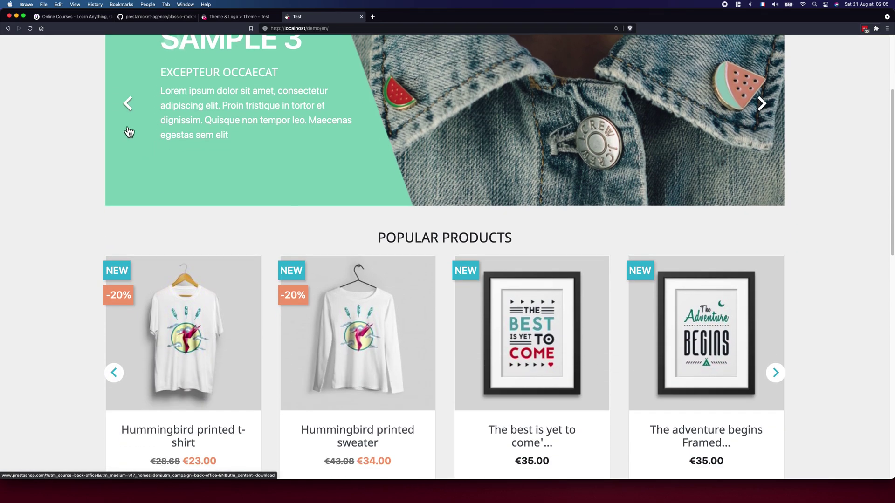
pyautogui.click(128, 132)
pyautogui.scroll(3, 125, 144)
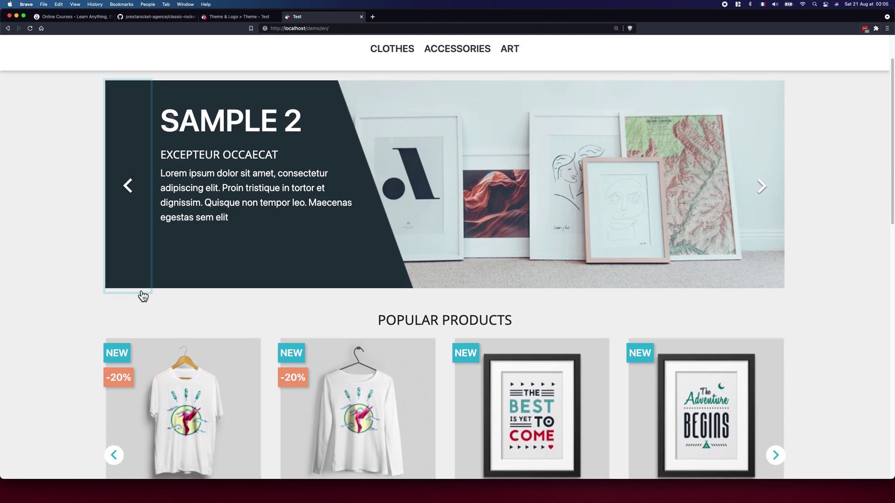
pyautogui.click(737, 186)
pyautogui.scroll(-8, 786, 183)
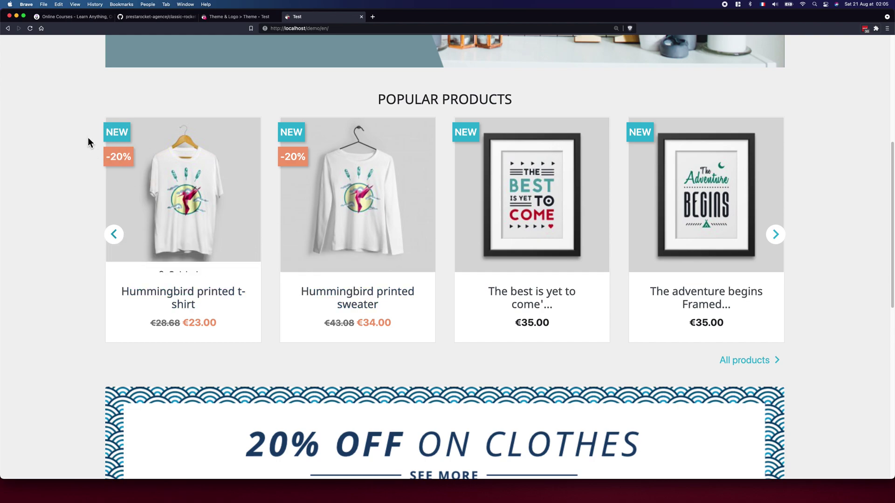
pyautogui.click(114, 238)
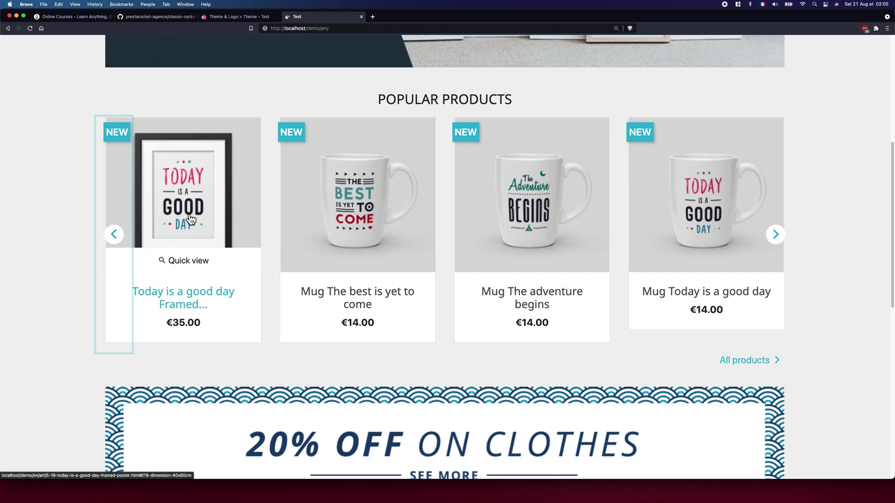
pyautogui.scroll(-8, 196, 231)
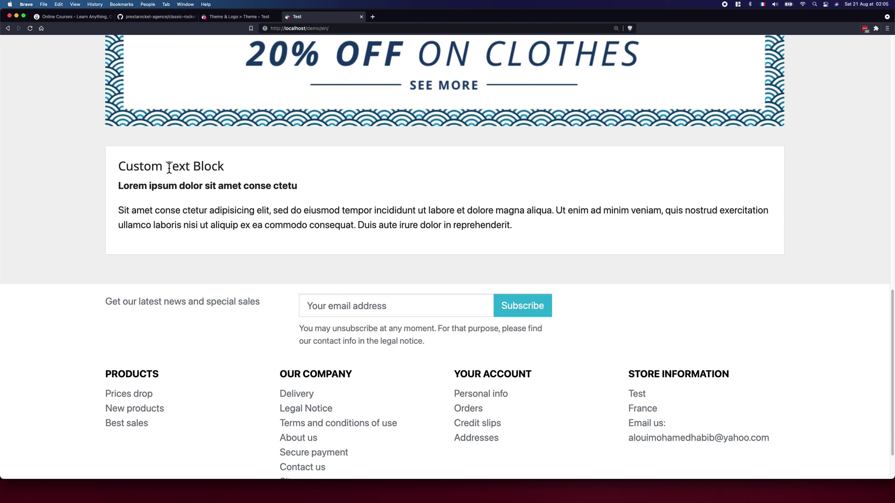
pyautogui.moveTo(119, 169); pyautogui.dragTo(376, 277)
pyautogui.scroll(-2, 310, 354)
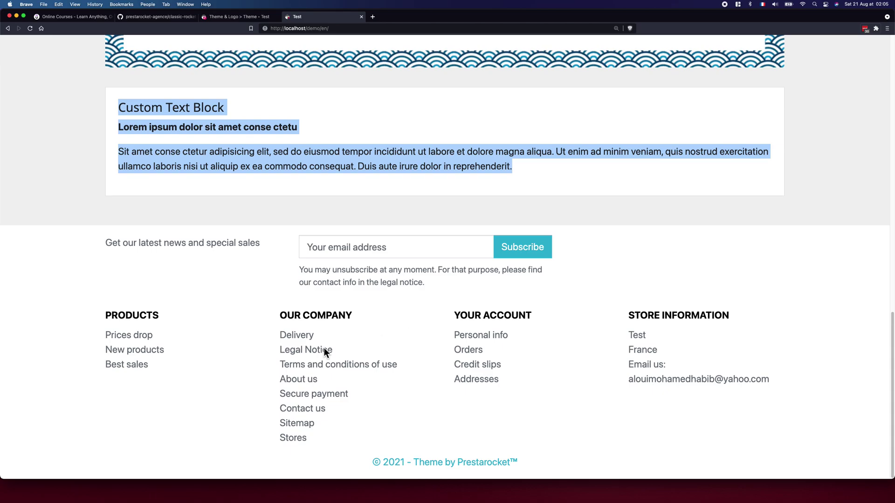
pyautogui.scroll(15, 144, 215)
pyautogui.scroll(-12, 335, 275)
pyautogui.scroll(-4, 334, 275)
# Step: Submit the newsletter signup without an address to see the error
pyautogui.click(515, 247)
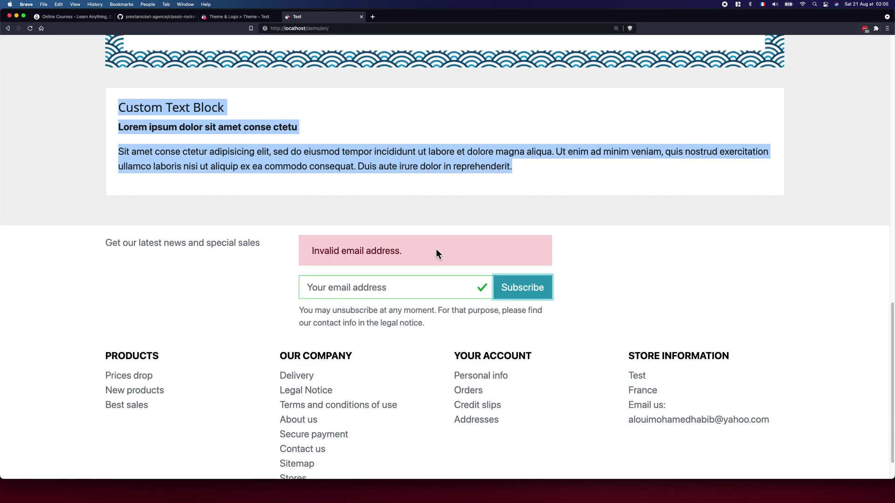
pyautogui.moveTo(312, 252); pyautogui.dragTo(418, 256)
pyautogui.click(309, 246)
pyautogui.scroll(10, 309, 246)
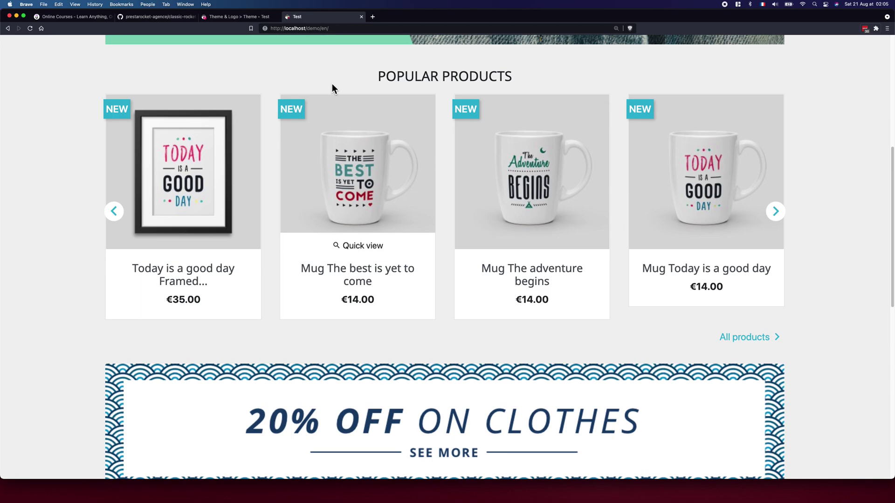
# Step: Note the Twitter Bootstrap feature in the classic-rocket README on GitHub
pyautogui.click(158, 17)
pyautogui.scroll(-5, 116, 306)
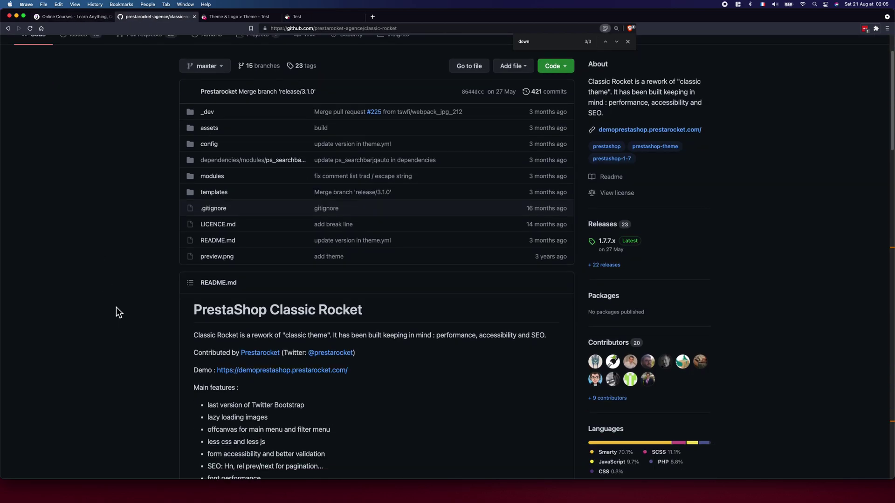
pyautogui.moveTo(207, 306); pyautogui.dragTo(289, 310)
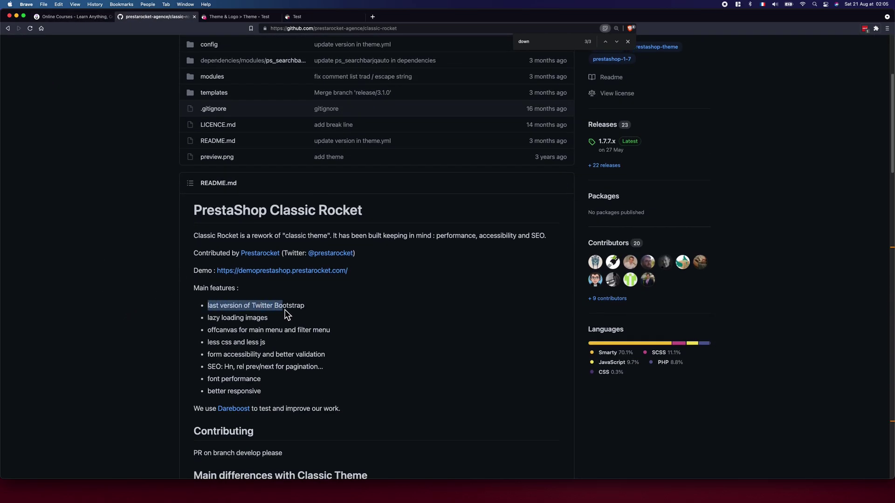
pyautogui.press('super+Tab')
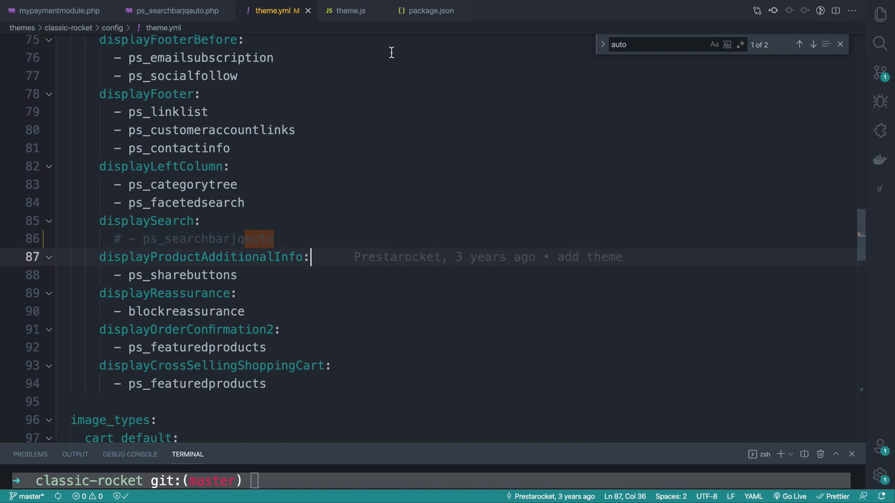
# Step: Search package.json for 'boot' and select the bootstrap version ^4.4.1
pyautogui.click(409, 17)
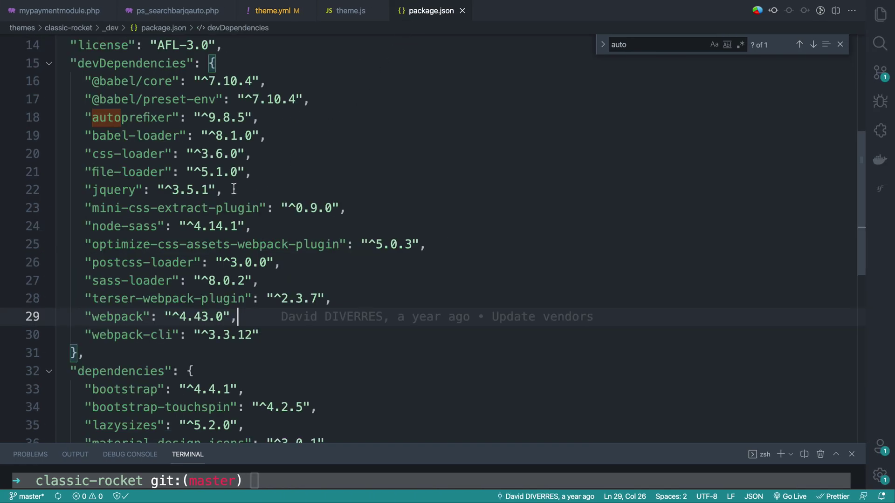
pyautogui.click(162, 215)
pyautogui.press('super+f')
pyautogui.write('boot')
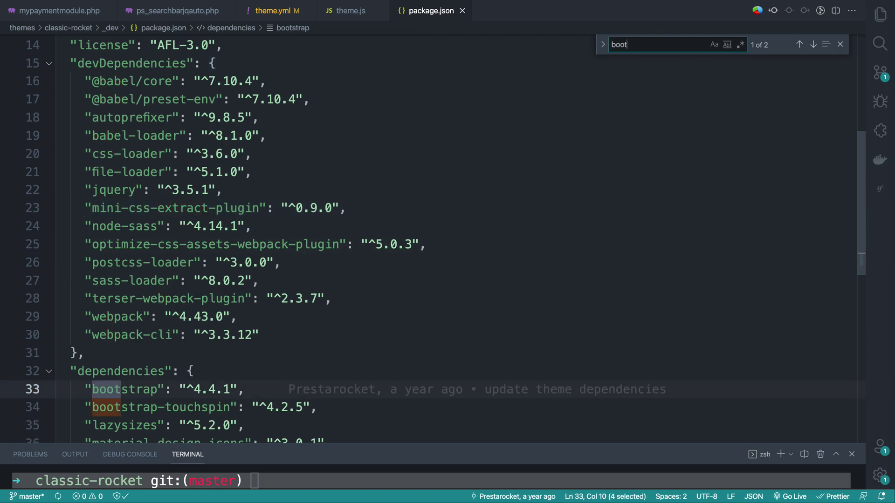
pyautogui.click(165, 208)
pyautogui.moveTo(189, 391); pyautogui.dragTo(225, 393)
# Step: Check the lazy loading images feature in the GitHub README, then return to PrestaShop admin
pyautogui.hotkey('ctrl', 'Left')
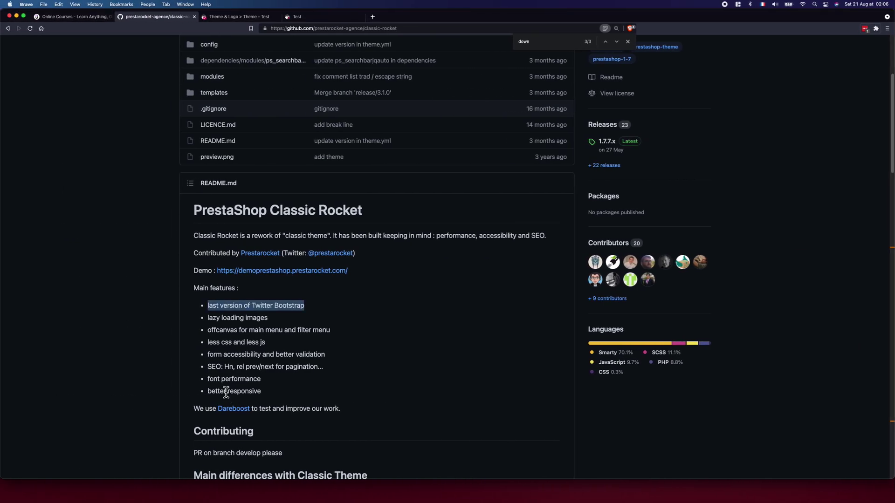
pyautogui.hotkey('ctrl', 'Right')
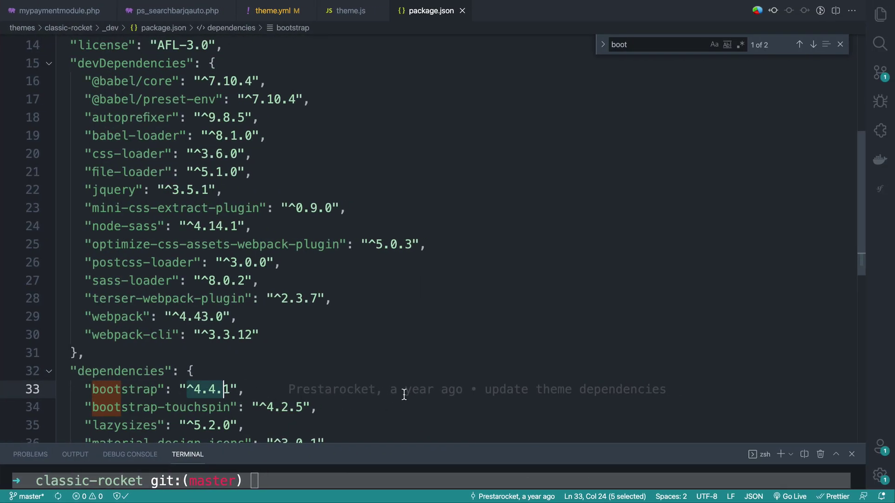
pyautogui.hotkey('ctrl', 'Left')
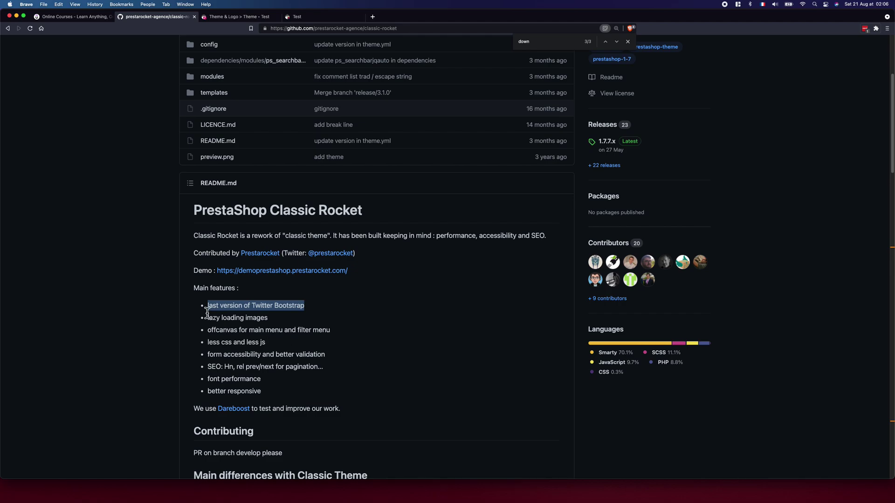
pyautogui.moveTo(208, 318); pyautogui.dragTo(253, 318)
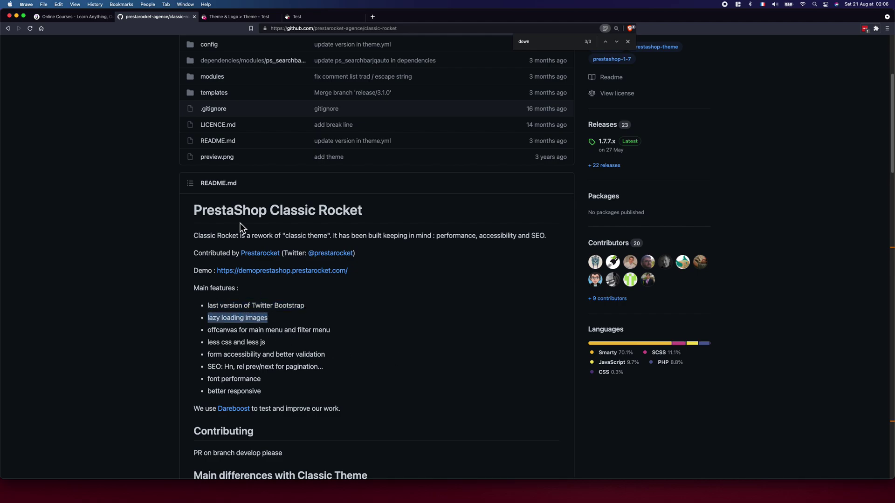
pyautogui.click(258, 17)
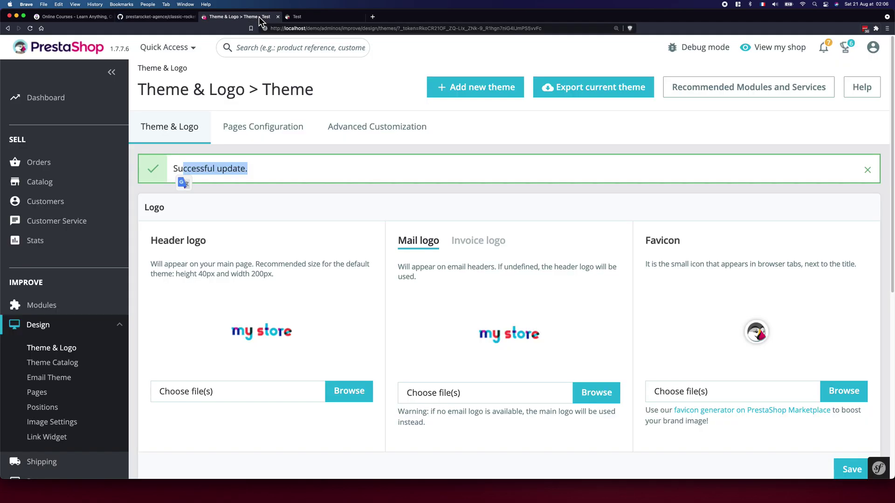
pyautogui.click(311, 17)
pyautogui.press('super+r')
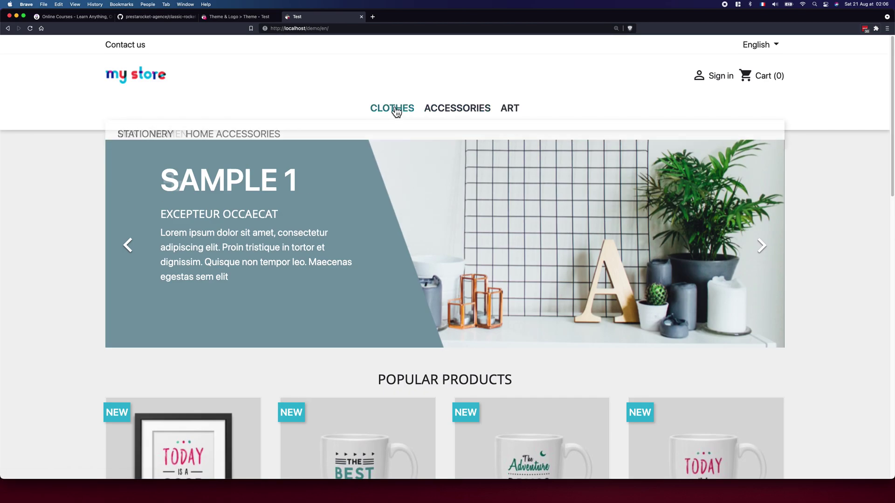
pyautogui.click(393, 109)
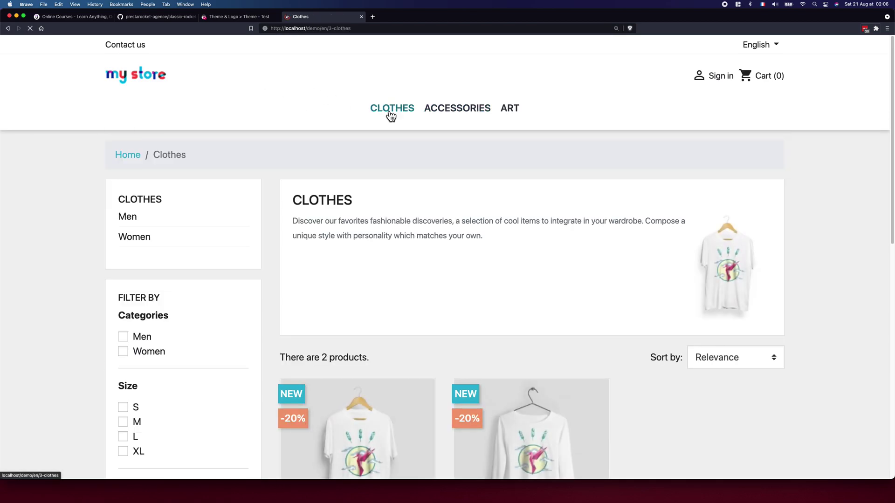
pyautogui.scroll(-2, 382, 211)
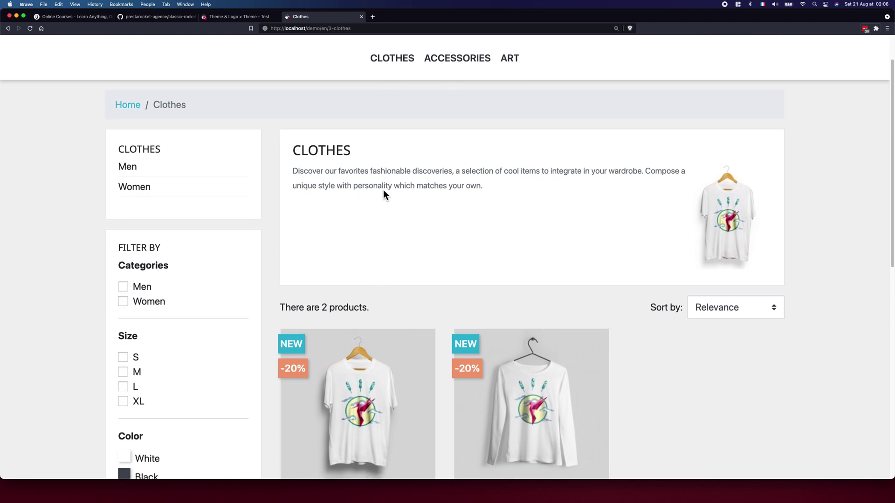
pyautogui.scroll(2, 396, 230)
pyautogui.click(438, 110)
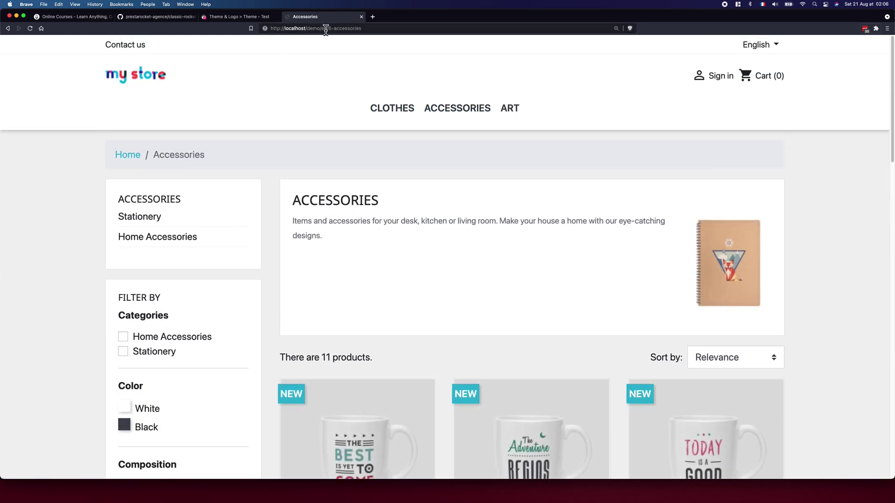
pyautogui.scroll(-10, 387, 184)
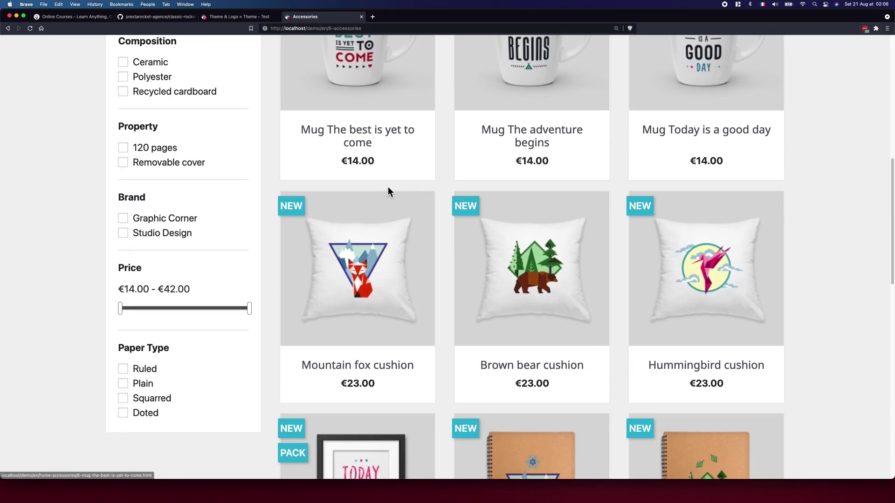
pyautogui.scroll(-15, 388, 187)
pyautogui.scroll(7, 388, 186)
pyautogui.scroll(15, 388, 187)
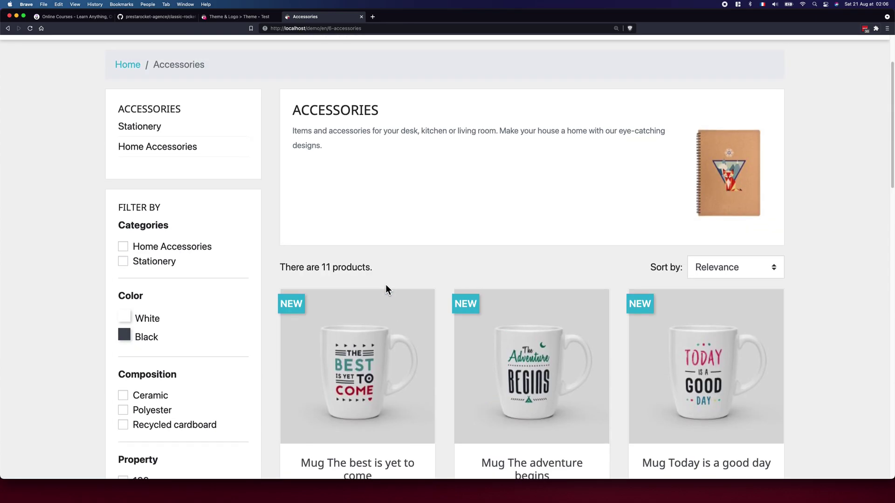
pyautogui.scroll(-9, 385, 285)
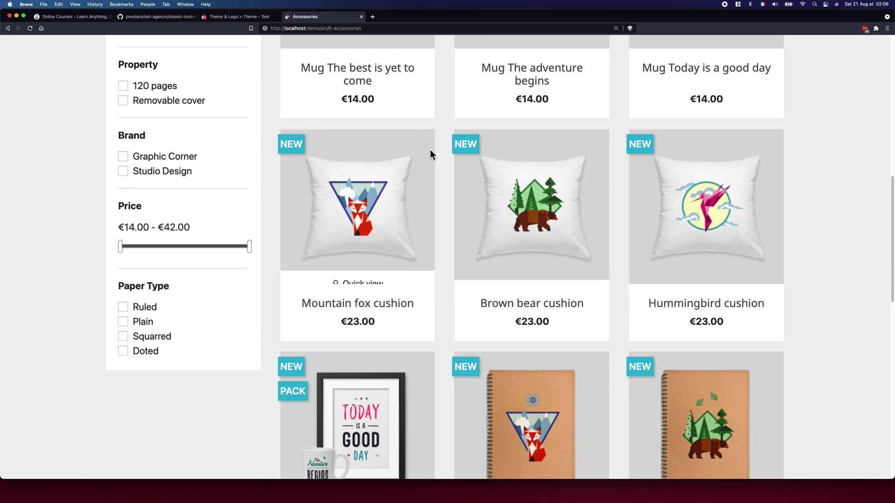
pyautogui.scroll(-3, 376, 311)
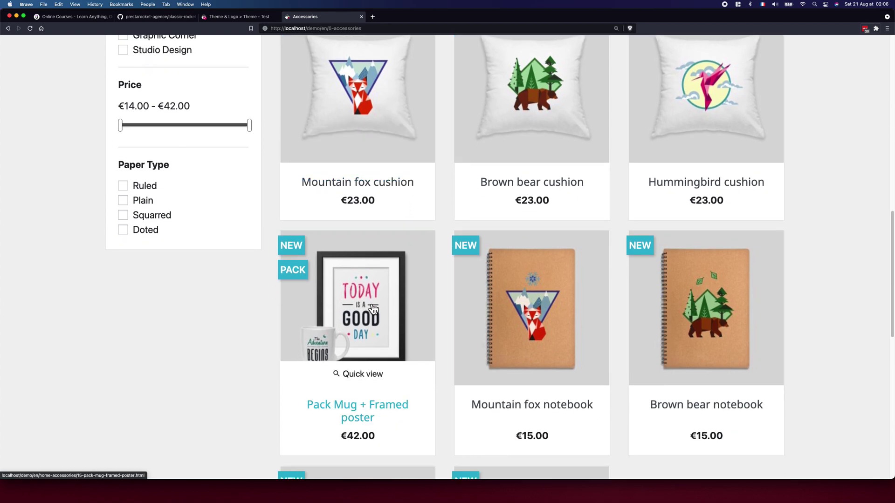
pyautogui.scroll(10, 601, 298)
# Step: Go through README features: lazy loading, offcanvas menu, less css/js, forms, SEO, fonts, responsive
pyautogui.click(239, 17)
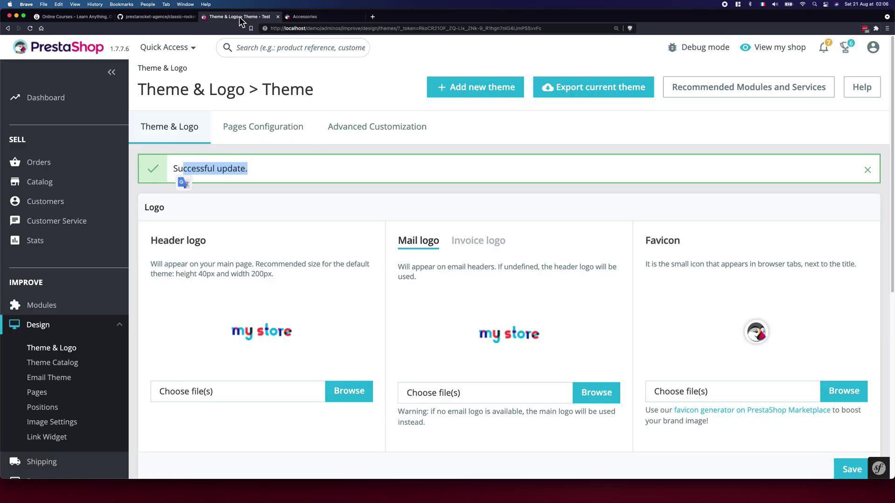
pyautogui.click(160, 16)
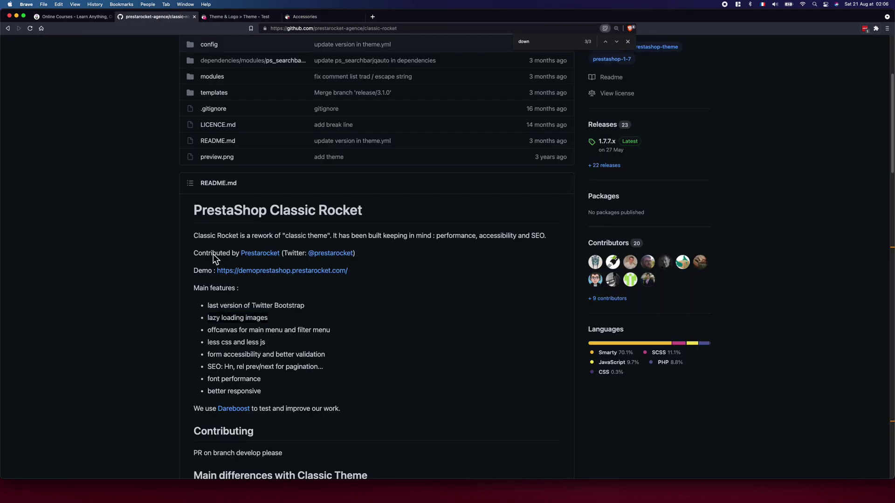
pyautogui.moveTo(207, 318); pyautogui.dragTo(211, 331)
pyautogui.tripleClick(258, 330)
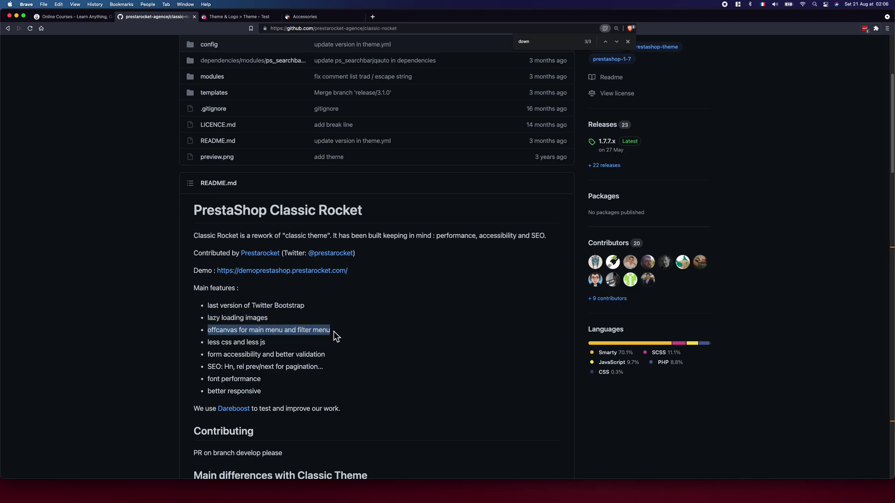
pyautogui.moveTo(208, 343); pyautogui.dragTo(245, 345)
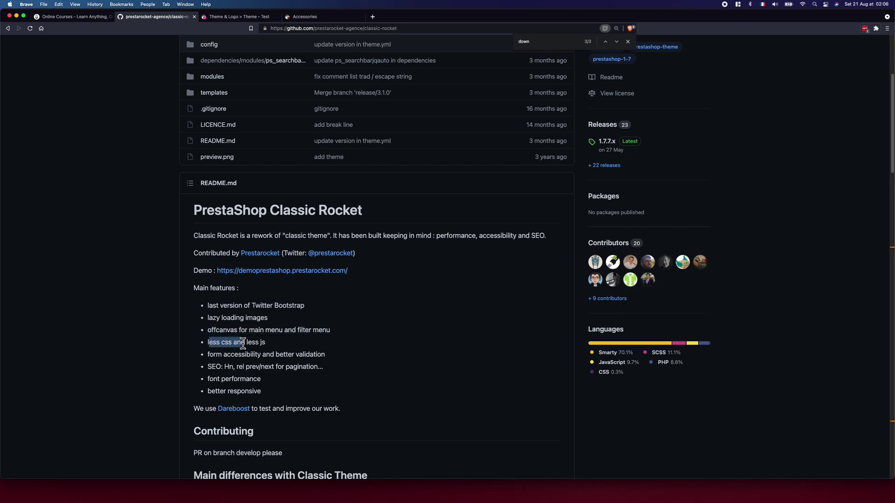
pyautogui.click(259, 343)
pyautogui.moveTo(208, 355); pyautogui.dragTo(311, 355)
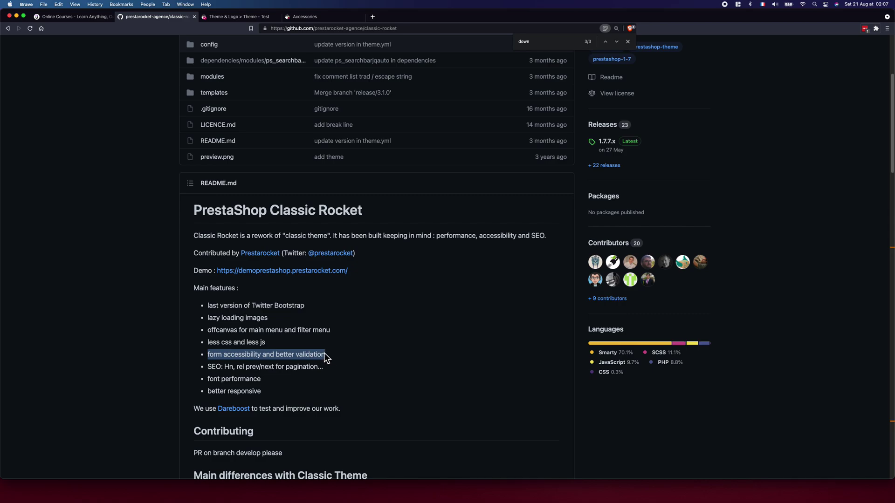
pyautogui.moveTo(212, 368); pyautogui.dragTo(253, 371)
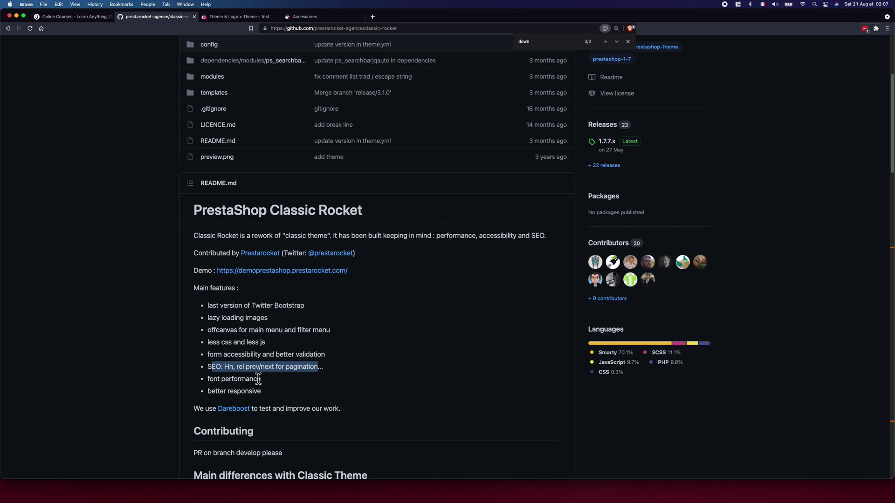
pyautogui.moveTo(213, 378); pyautogui.dragTo(260, 380)
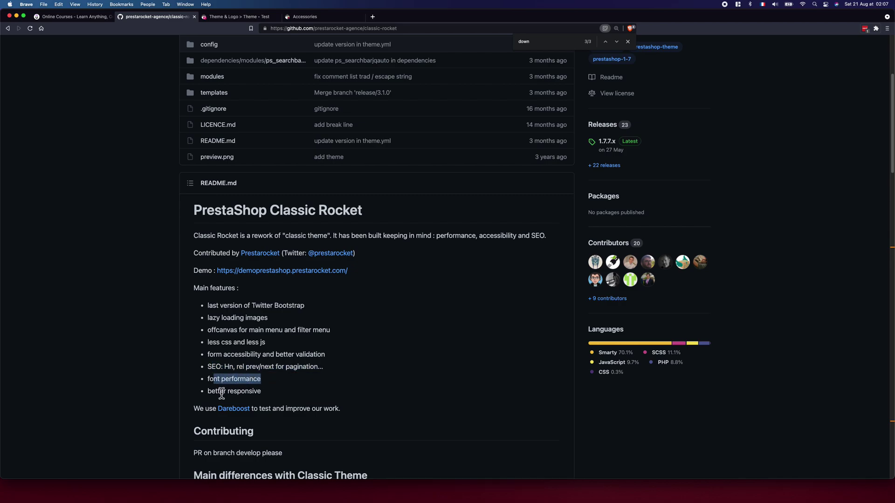
pyautogui.moveTo(208, 394); pyautogui.dragTo(262, 394)
# Step: Open DevTools beside the Accessories page and shrink the store to a narrow mobile layout
pyautogui.click(304, 17)
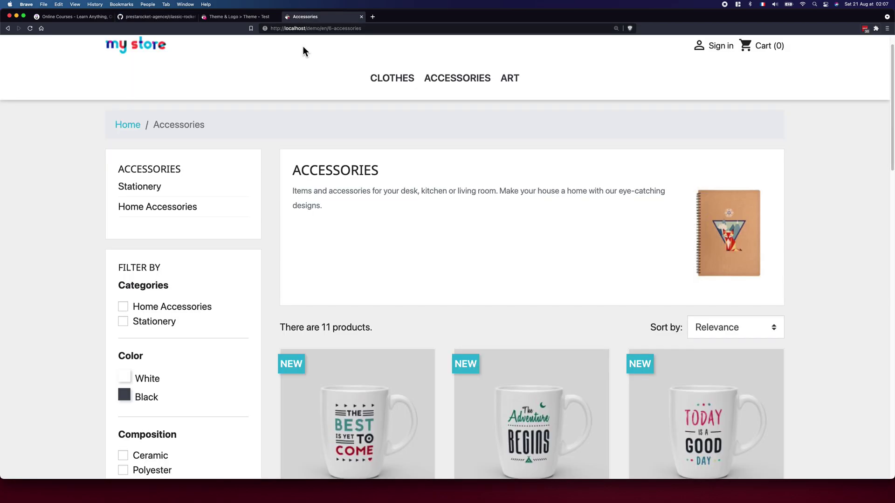
pyautogui.rightClick(322, 146)
pyautogui.click(341, 269)
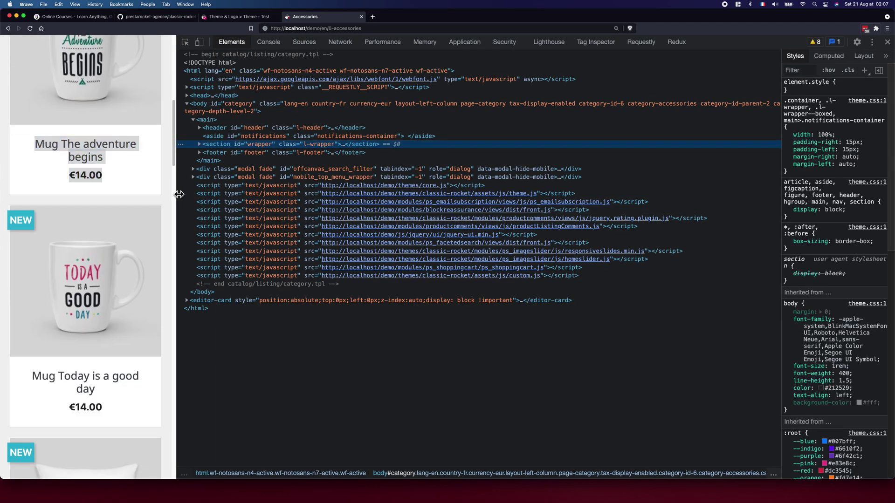
pyautogui.moveTo(179, 194); pyautogui.dragTo(227, 191)
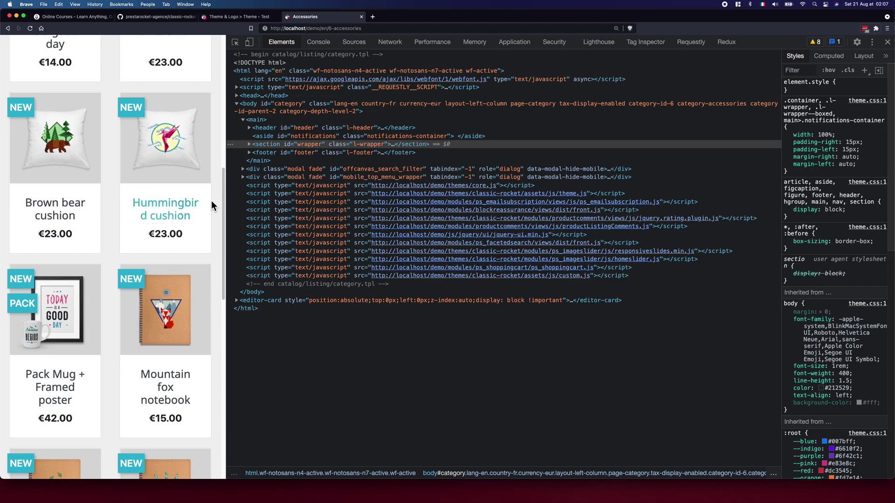
pyautogui.scroll(10, 196, 209)
# Step: Try the sort choices and the mobile menu's language list, closing each unchanged
pyautogui.click(88, 121)
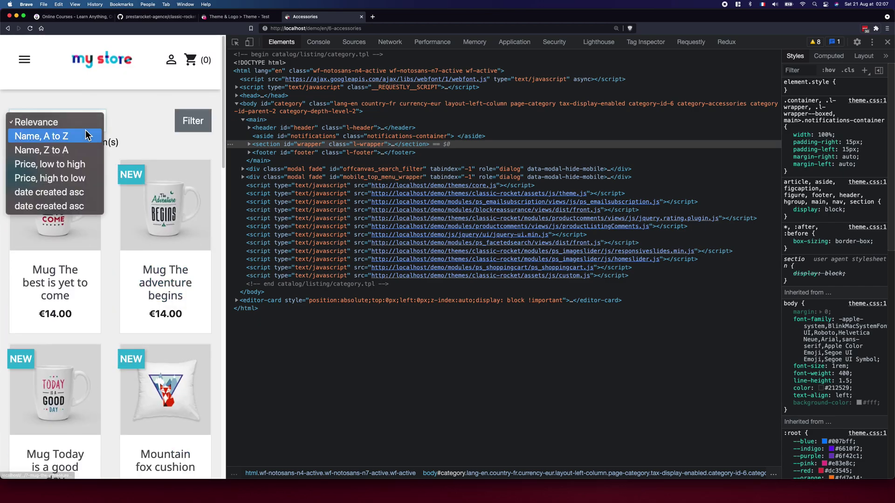
pyautogui.click(116, 123)
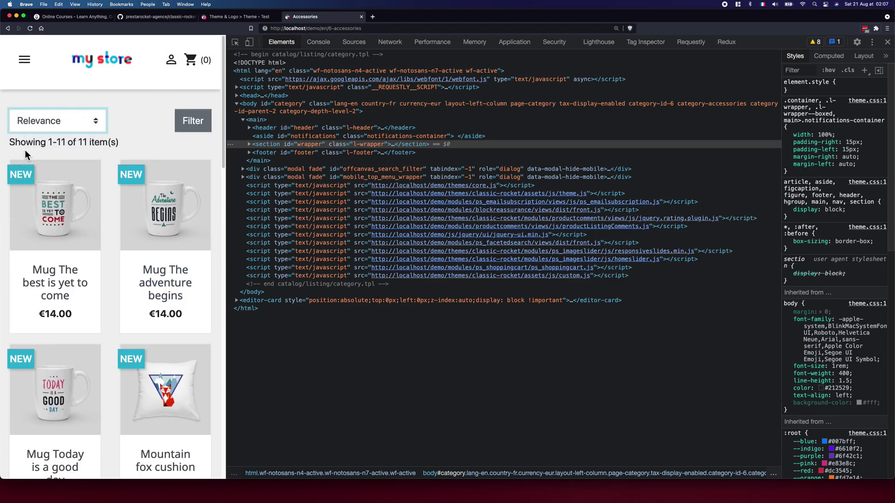
pyautogui.click(26, 65)
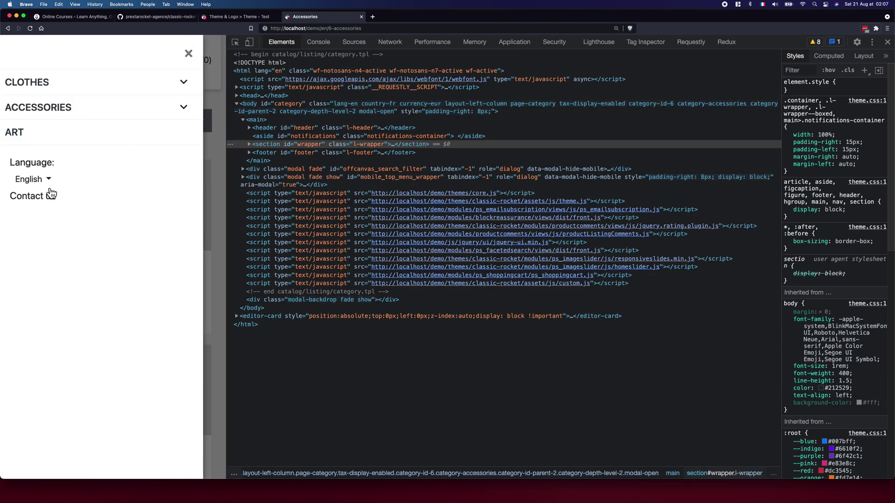
pyautogui.click(33, 184)
pyautogui.click(64, 297)
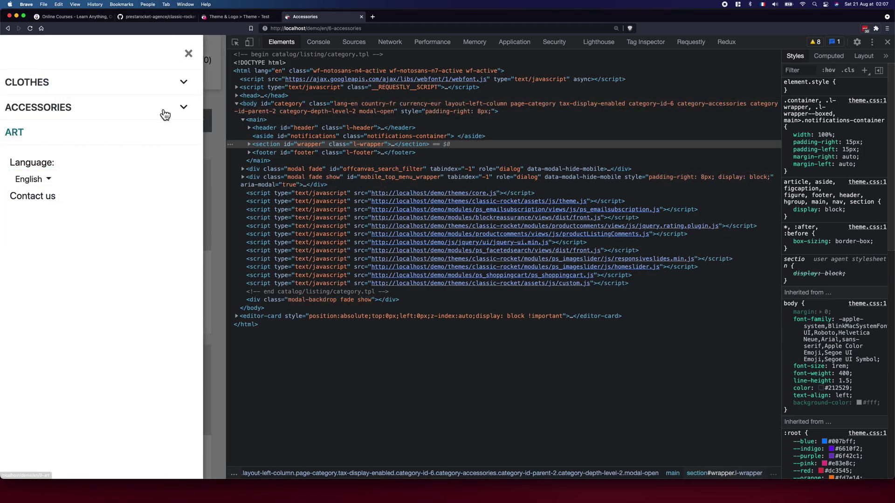
pyautogui.click(188, 54)
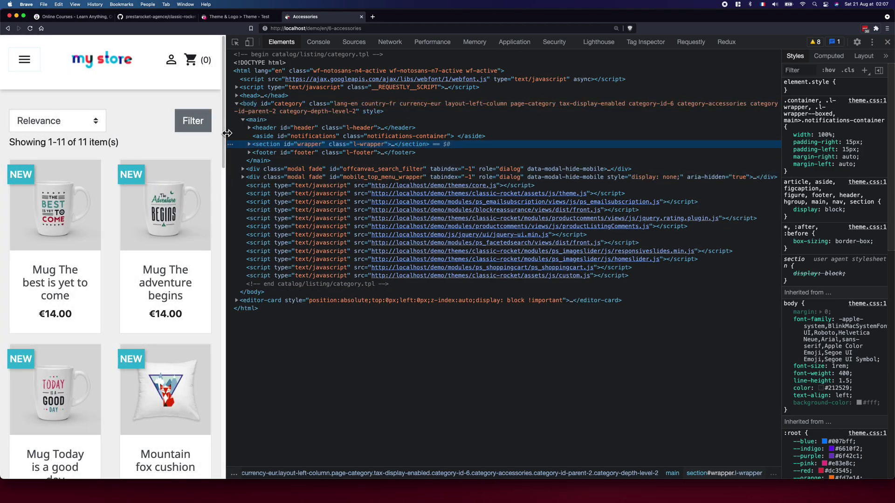
# Step: Widen the store view to about 877 px and filter prices to €14–€35
pyautogui.moveTo(226, 131); pyautogui.dragTo(308, 130)
pyautogui.click(282, 123)
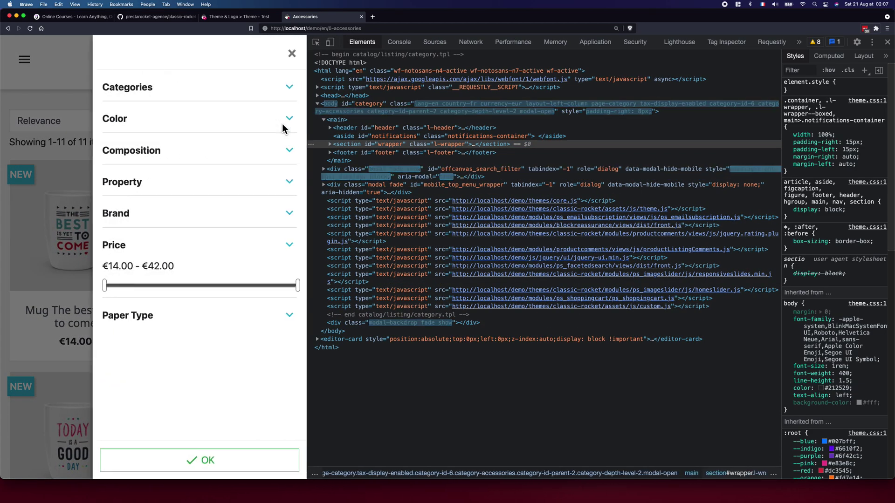
pyautogui.moveTo(298, 286); pyautogui.dragTo(250, 286)
pyautogui.click(38, 260)
pyautogui.scroll(-12, 173, 262)
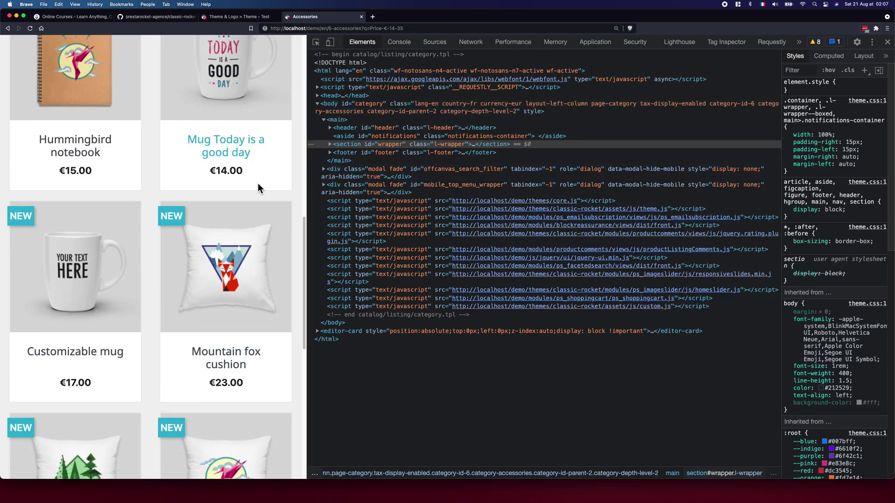
# Step: Open the Hummingbird cushion product page and view its Product Details and Description tabs
pyautogui.scroll(-8, 256, 190)
pyautogui.click(208, 149)
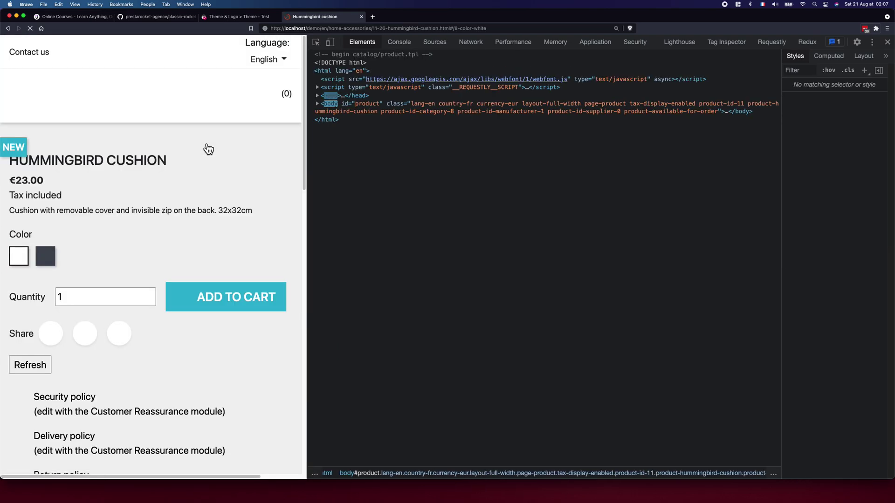
pyautogui.scroll(-7, 136, 191)
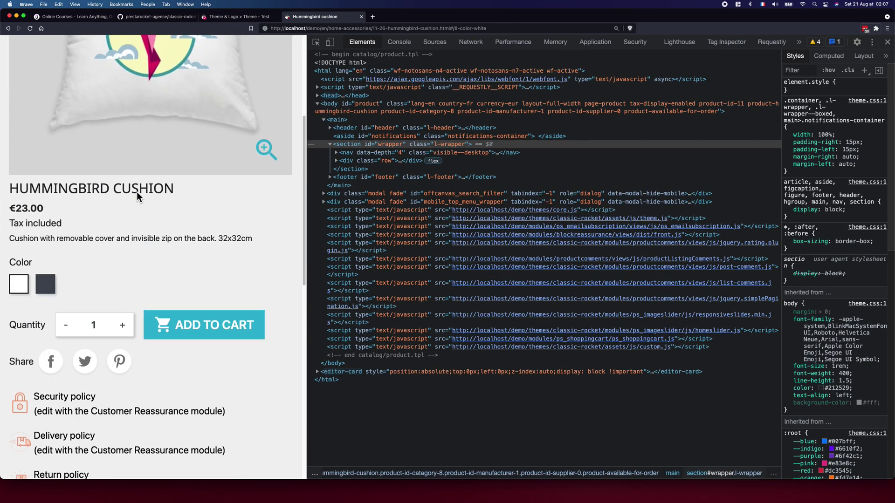
pyautogui.scroll(-5, 85, 272)
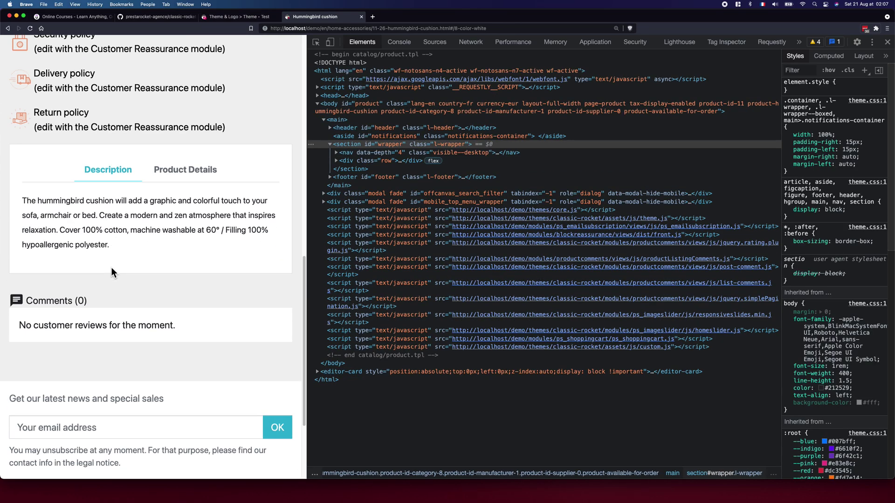
pyautogui.click(185, 168)
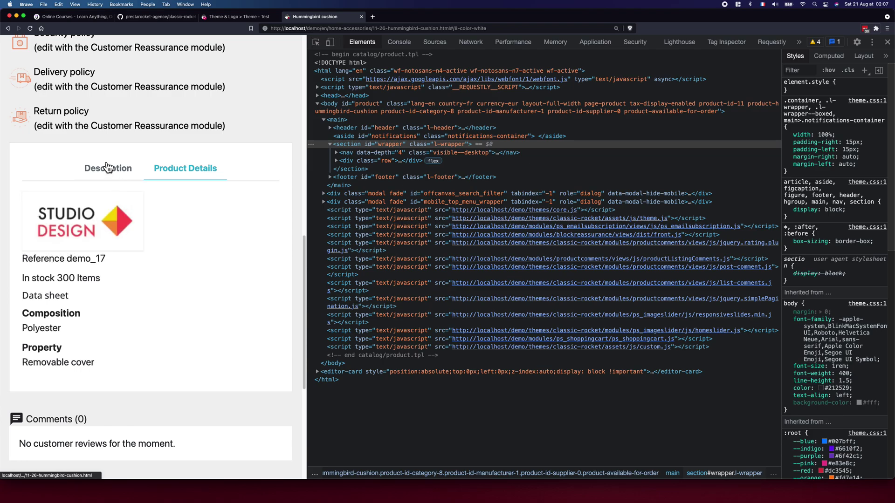
pyautogui.click(108, 166)
pyautogui.scroll(-2, 176, 236)
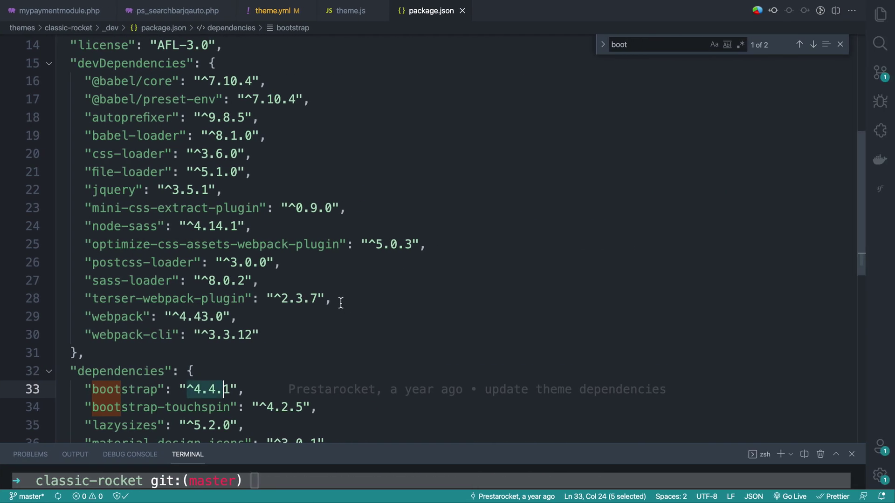
pyautogui.click(177, 11)
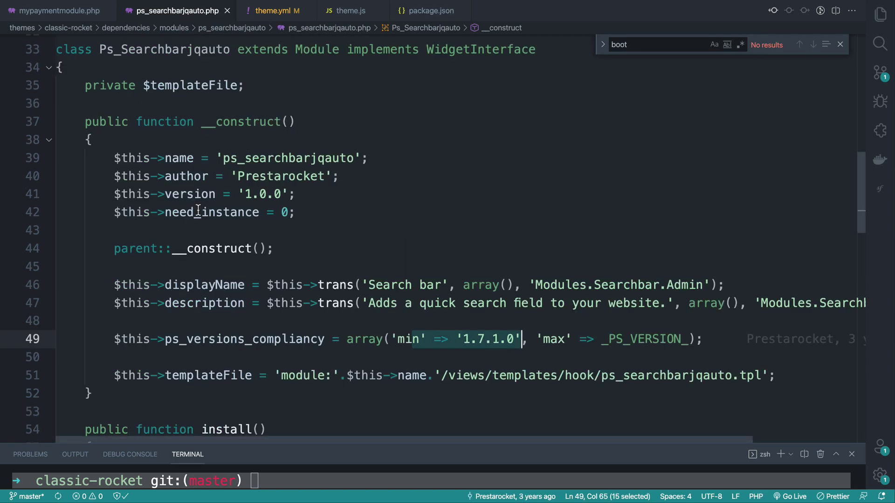
pyautogui.click(348, 11)
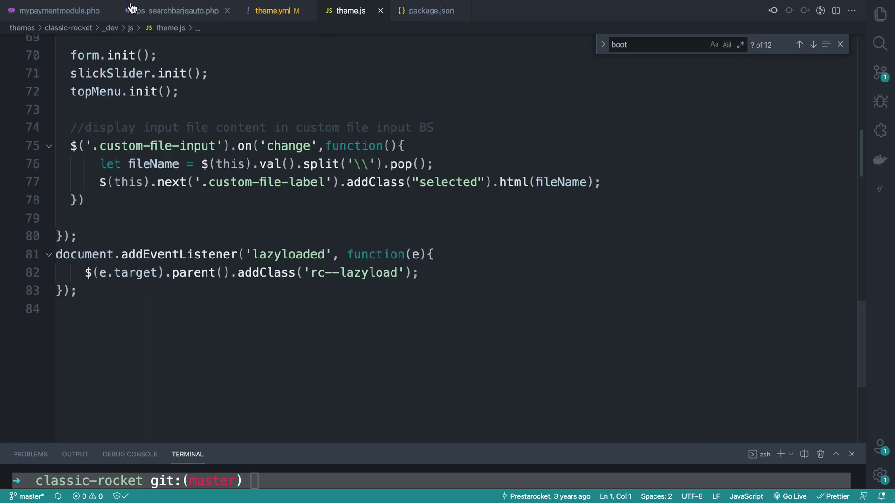
pyautogui.click(57, 12)
pyautogui.click(272, 11)
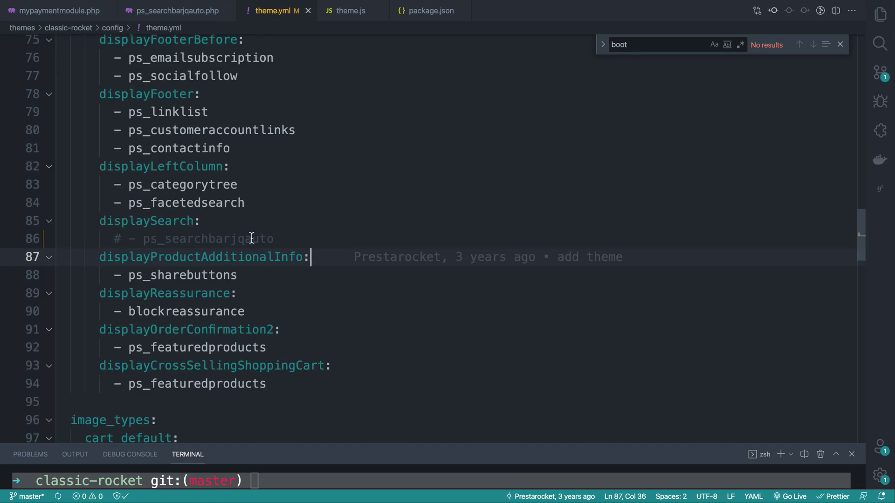
pyautogui.scroll(10, 200, 250)
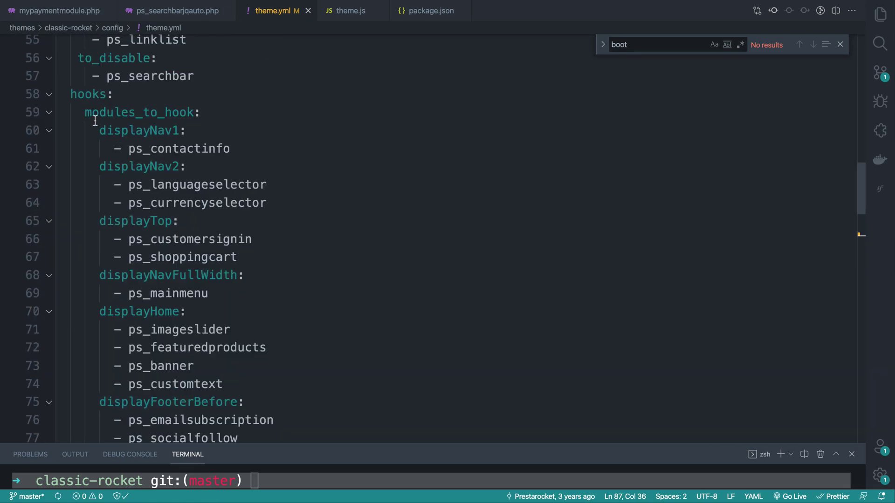
pyautogui.moveTo(95, 121); pyautogui.dragTo(182, 120)
pyautogui.press('super+Tab')
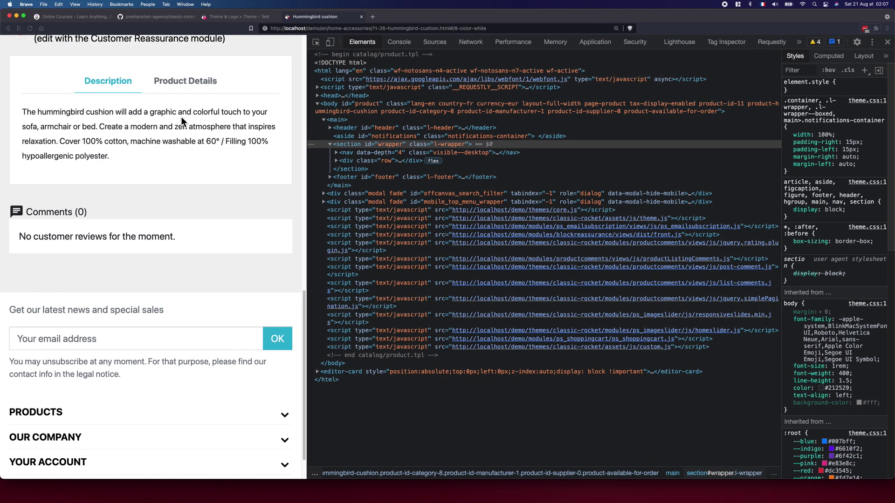